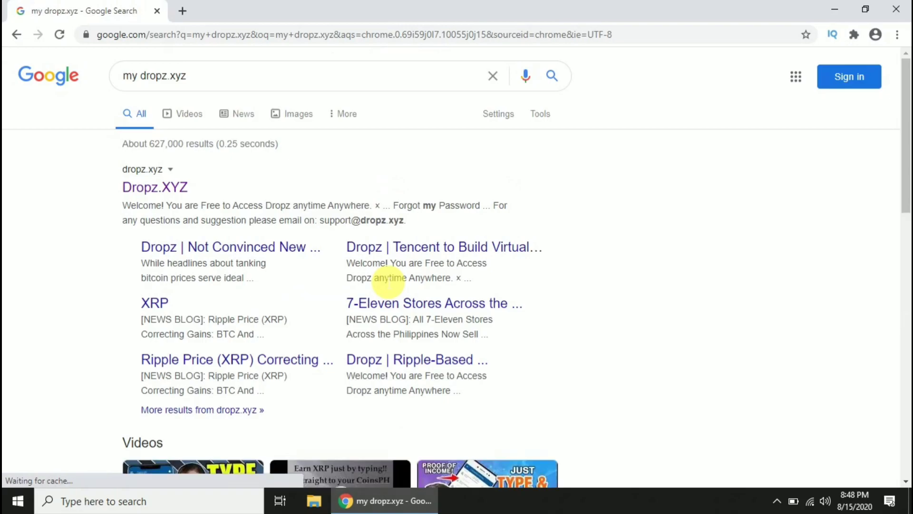
# Look over the 'my dropz.xyz' results and bring up link options on the Dropz.XYZ result.
pyautogui.moveTo(103, 150); pyautogui.dragTo(240, 219)
pyautogui.click(30, 170)
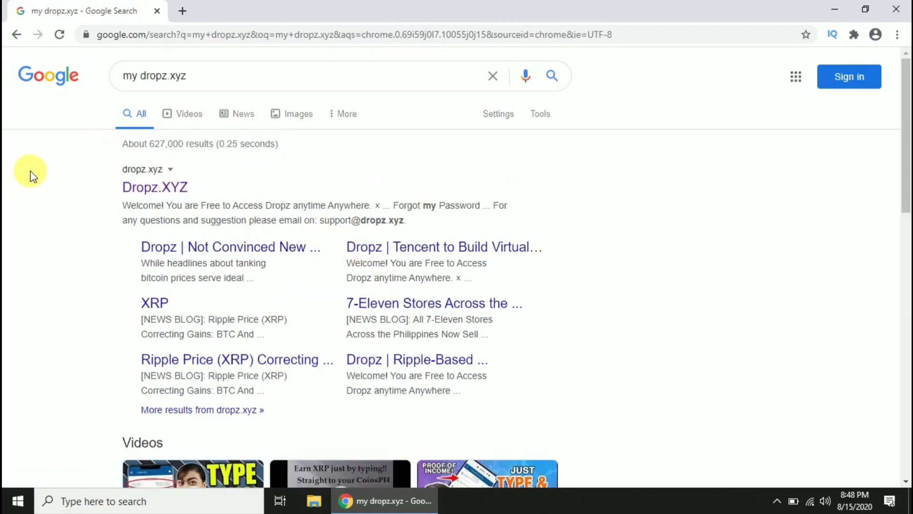
pyautogui.rightClick(187, 188)
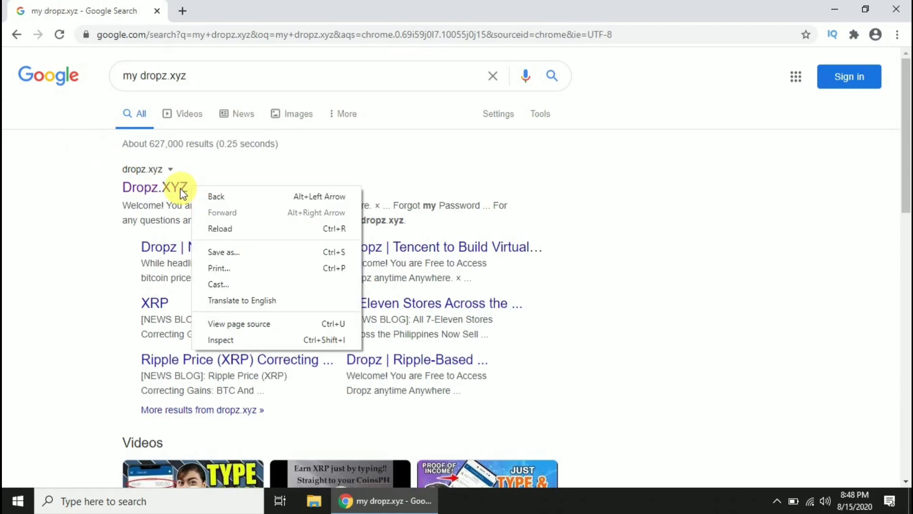
# Open the Dropz.XYZ site from the results and scroll to the Signup form.
pyautogui.click(159, 186)
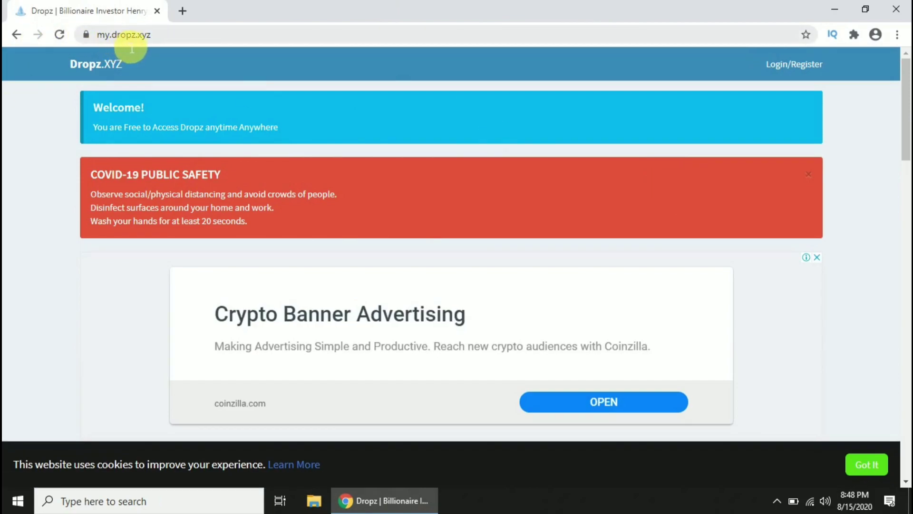
pyautogui.scroll(-7, 653, 319)
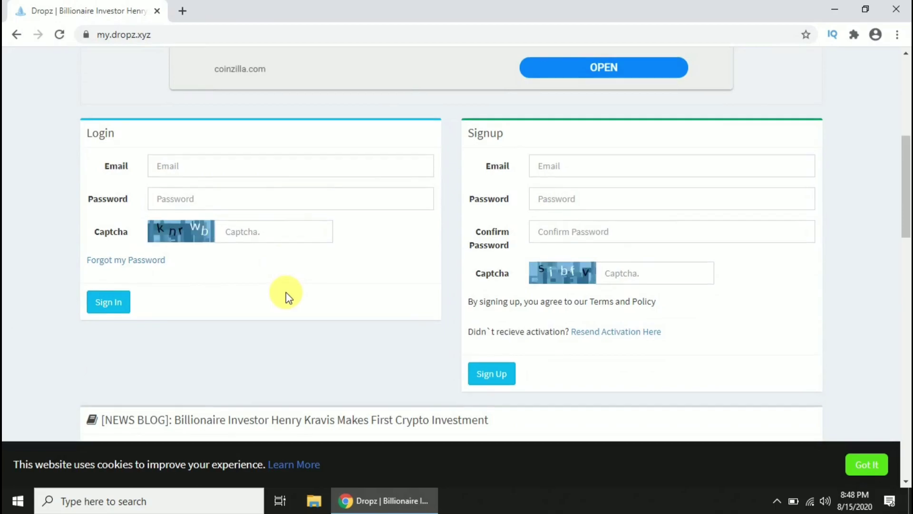
pyautogui.scroll(3, 287, 292)
pyautogui.scroll(-1, 287, 292)
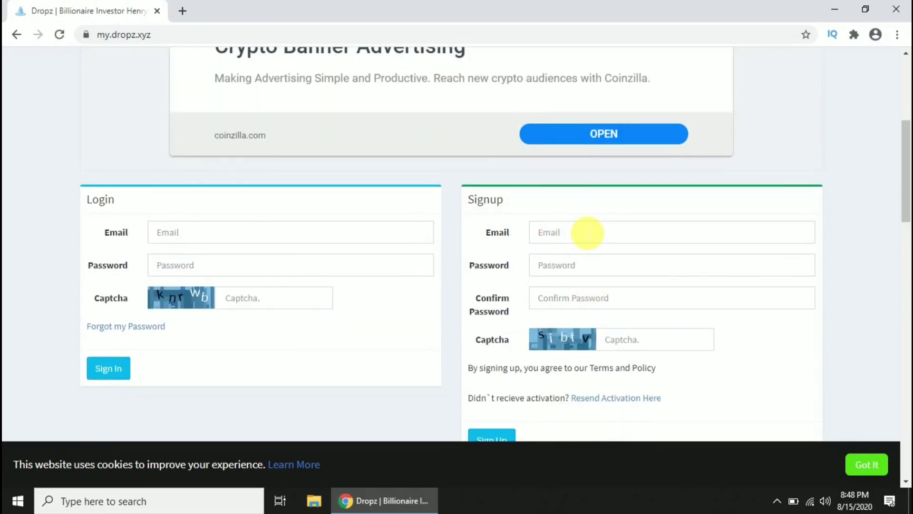
# Fill in the signup email, password, confirmation and captcha 'sibfv', then submit the form.
pyautogui.click(588, 233)
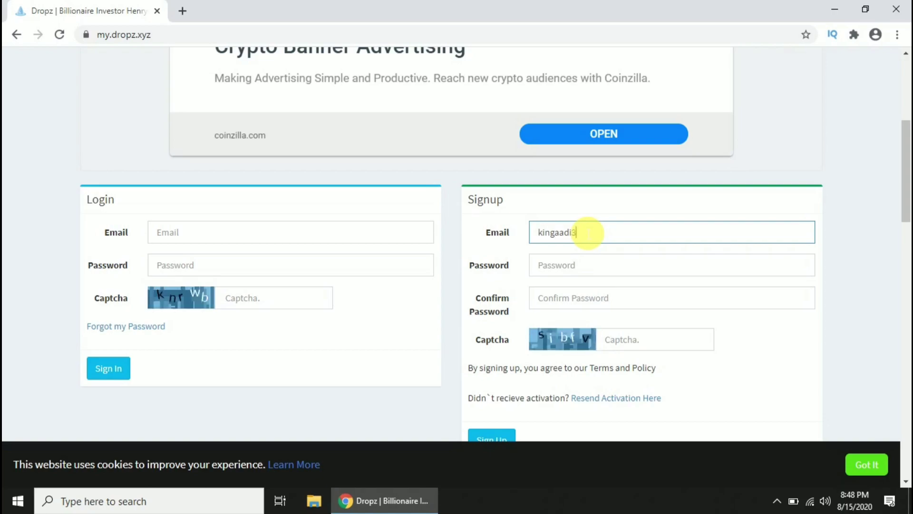
pyautogui.press('Tab')
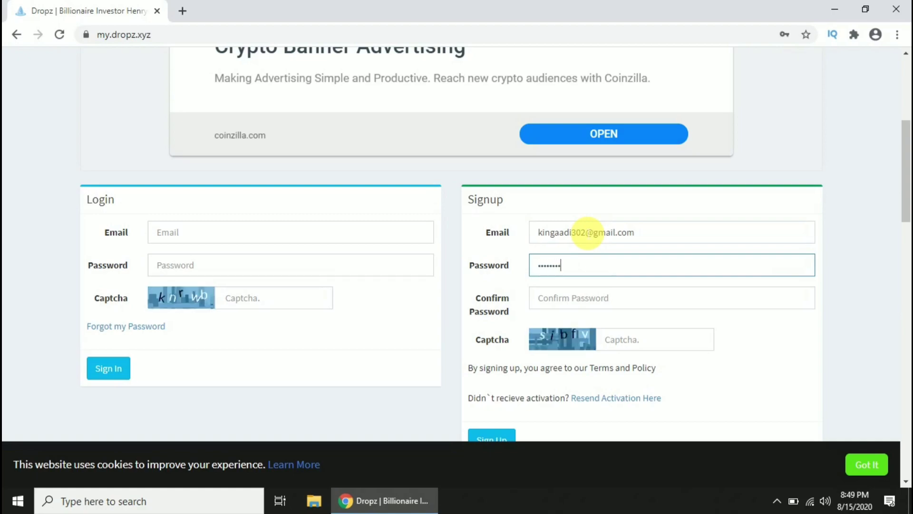
pyautogui.press('Tab')
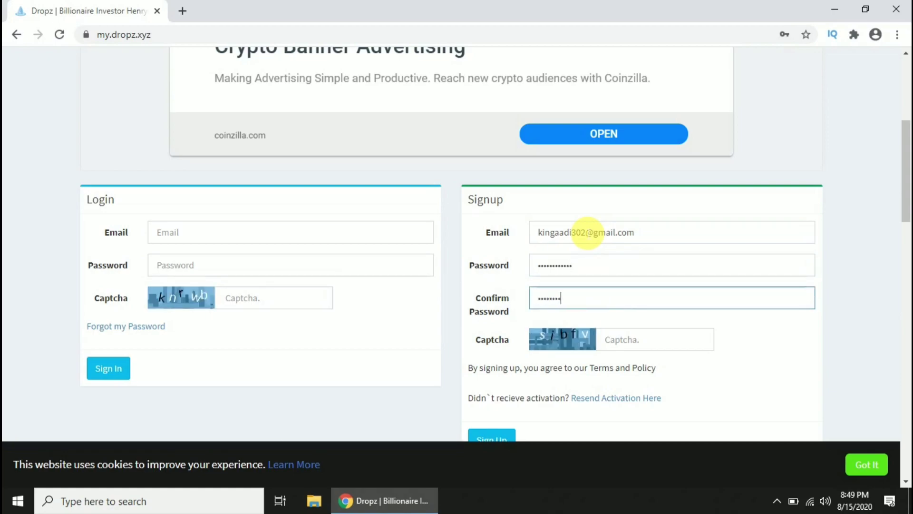
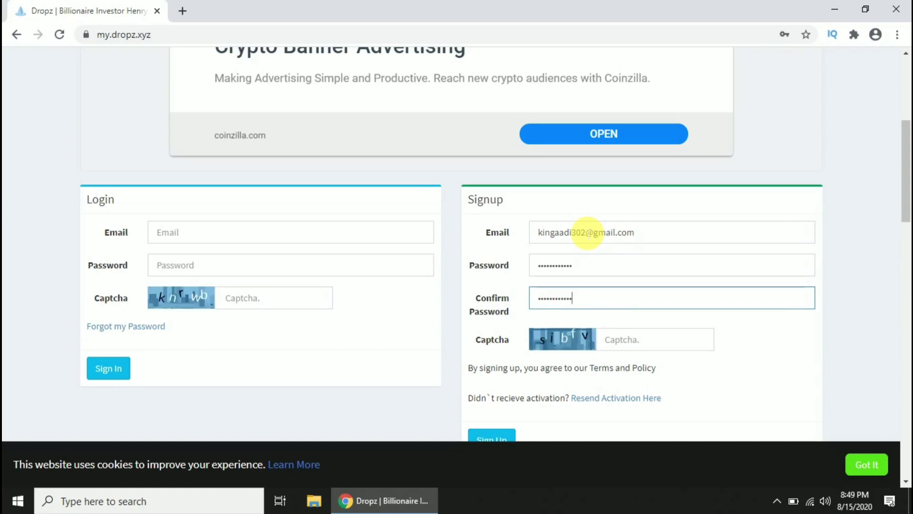
pyautogui.scroll(-1, 675, 286)
pyautogui.click(661, 282)
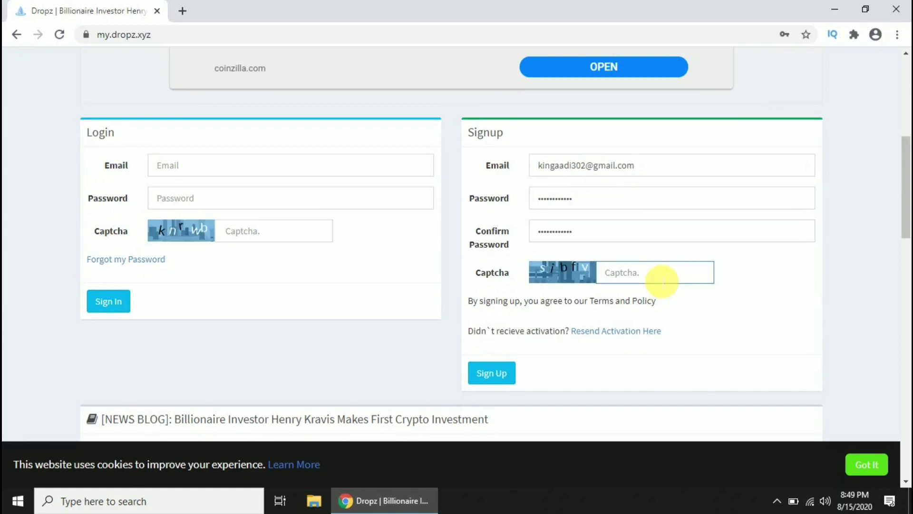
pyautogui.write('sibfv')
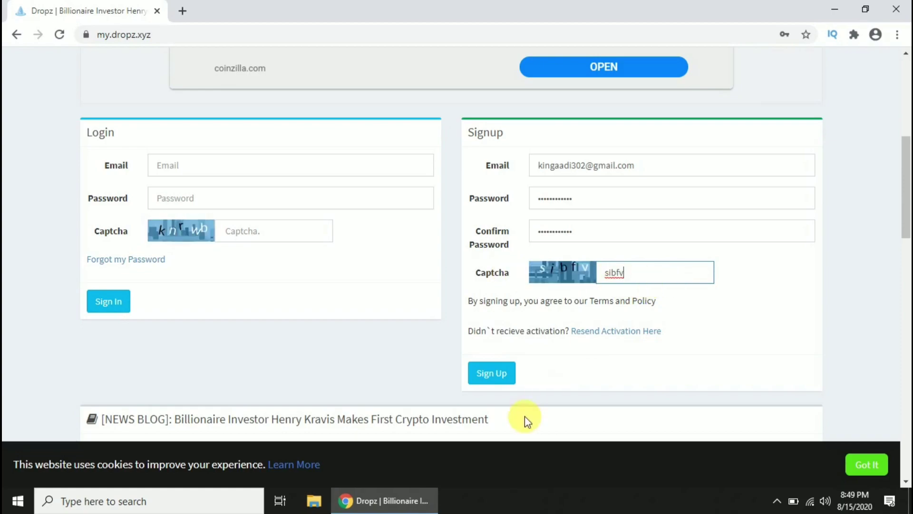
pyautogui.click(490, 383)
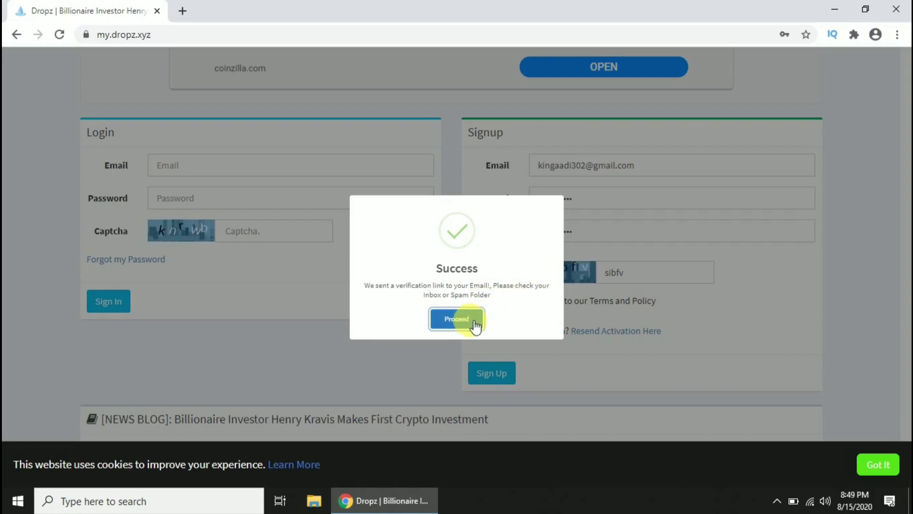
# Dismiss the signup success message and open Gmail in a new tab.
pyautogui.click(458, 319)
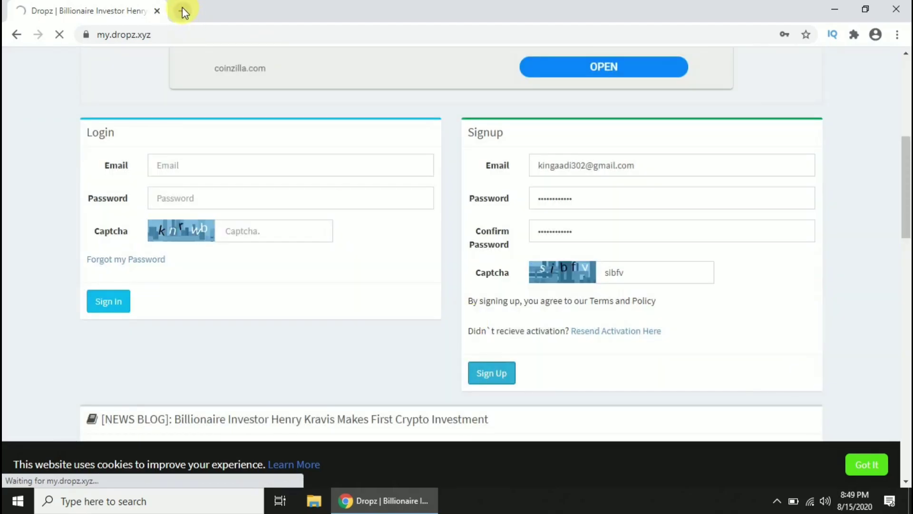
pyautogui.click(182, 8)
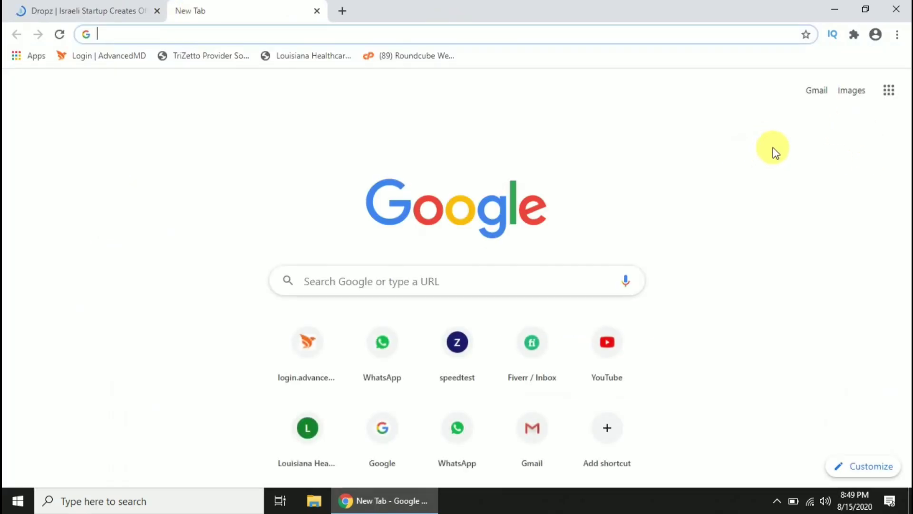
pyautogui.click(816, 91)
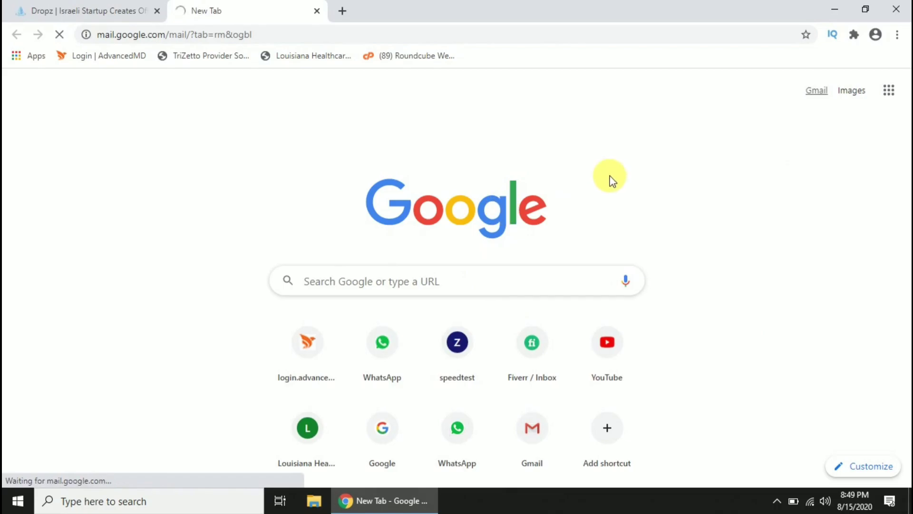
# Open the Dropz Account Activation email and follow its verification link.
pyautogui.moveTo(35, 219)
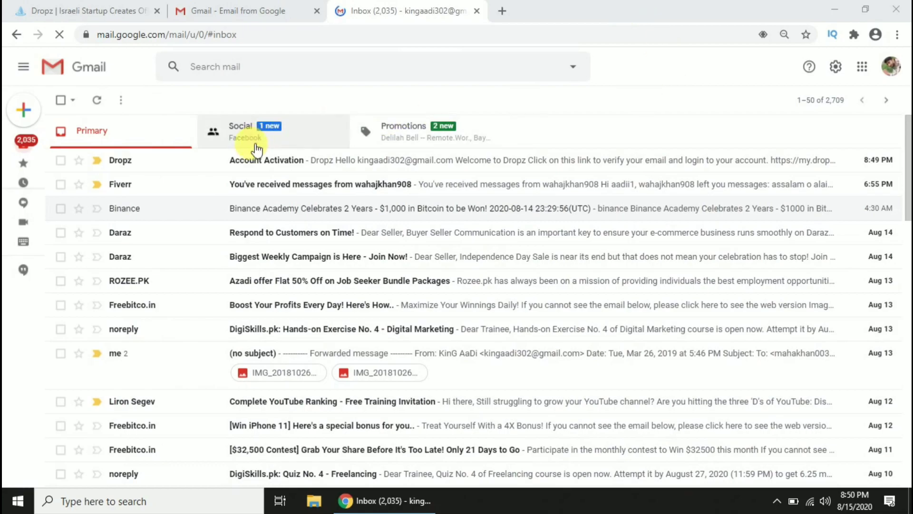
pyautogui.click(271, 164)
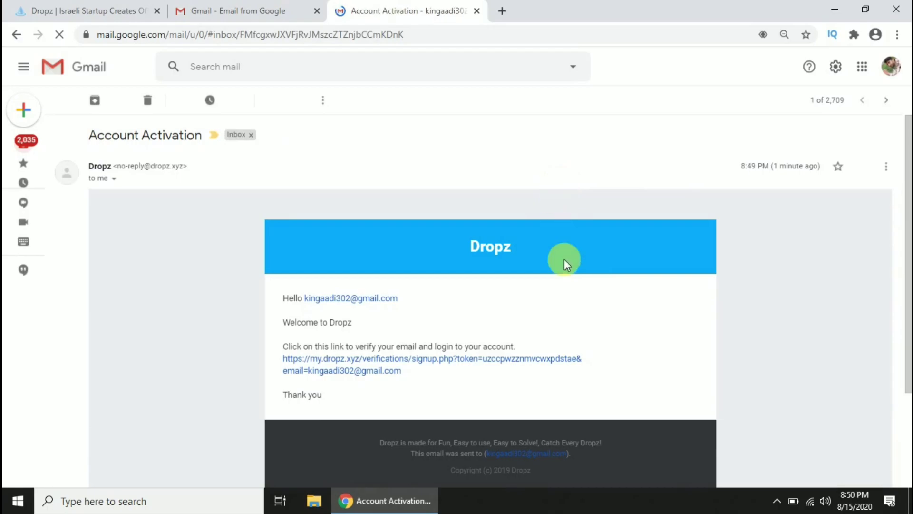
pyautogui.scroll(-3, 617, 272)
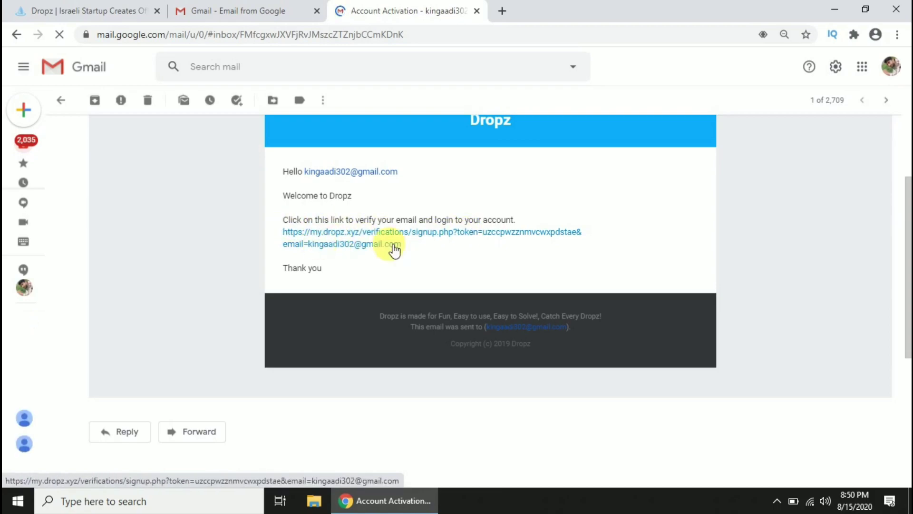
pyautogui.click(373, 232)
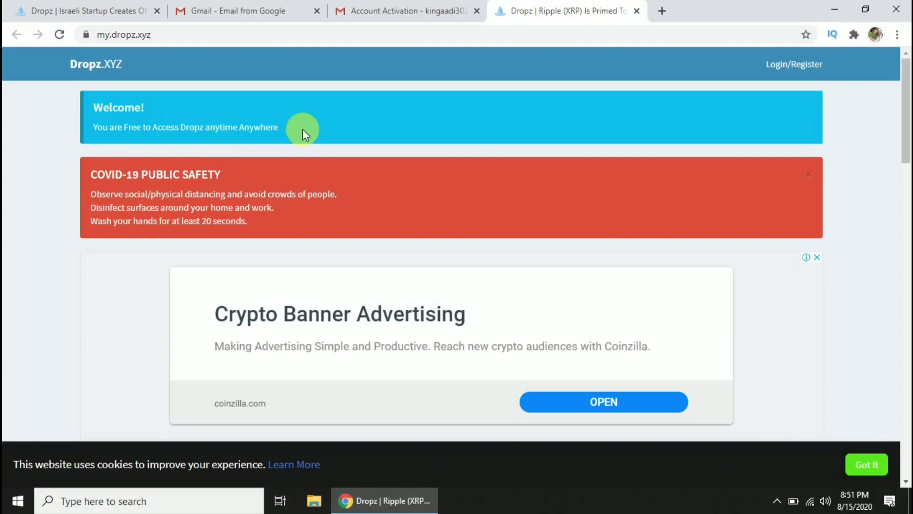
# Sign in with the account email, password and captcha 'sqfcx', then continue past the success message.
pyautogui.scroll(-8, 303, 129)
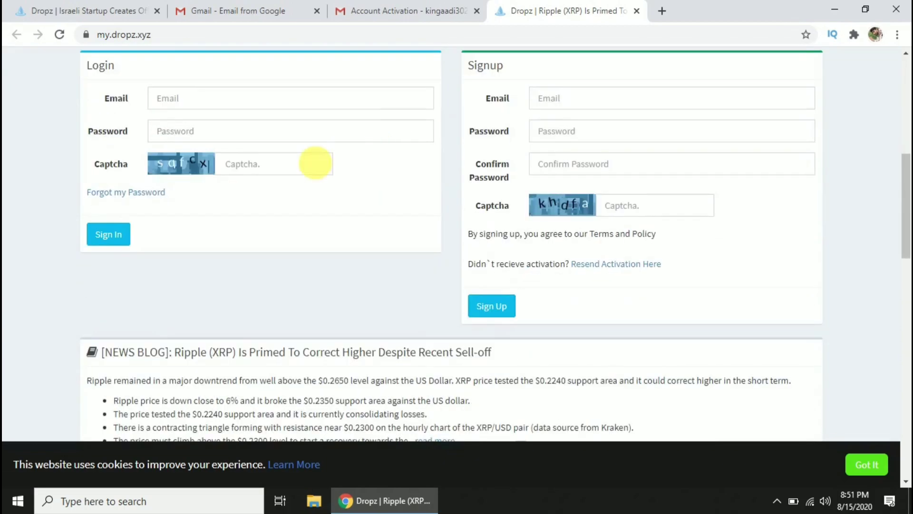
pyautogui.scroll(3, 309, 171)
pyautogui.scroll(-3, 305, 177)
pyautogui.scroll(1, 306, 177)
pyautogui.click(179, 170)
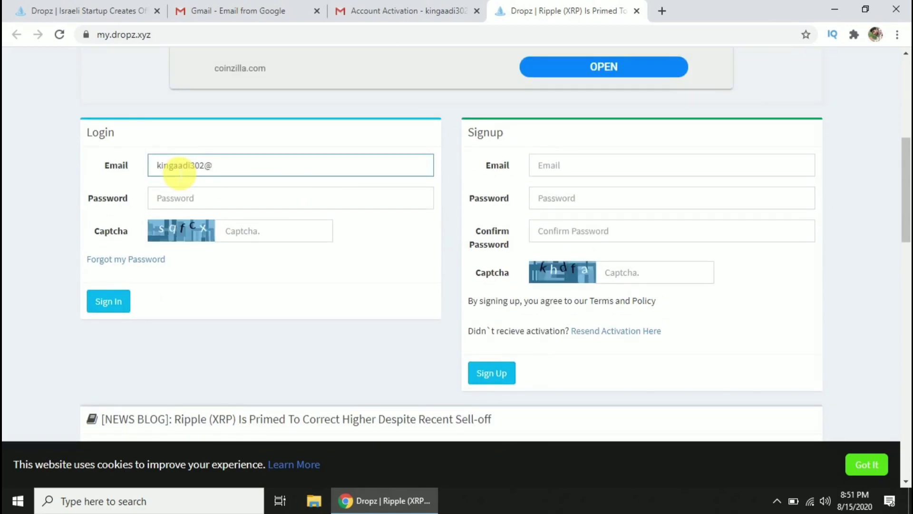
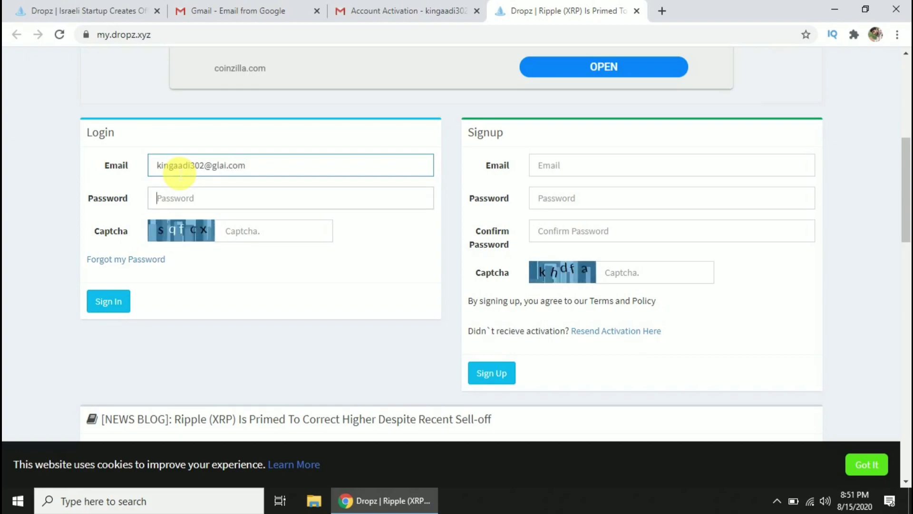
pyautogui.press('Tab')
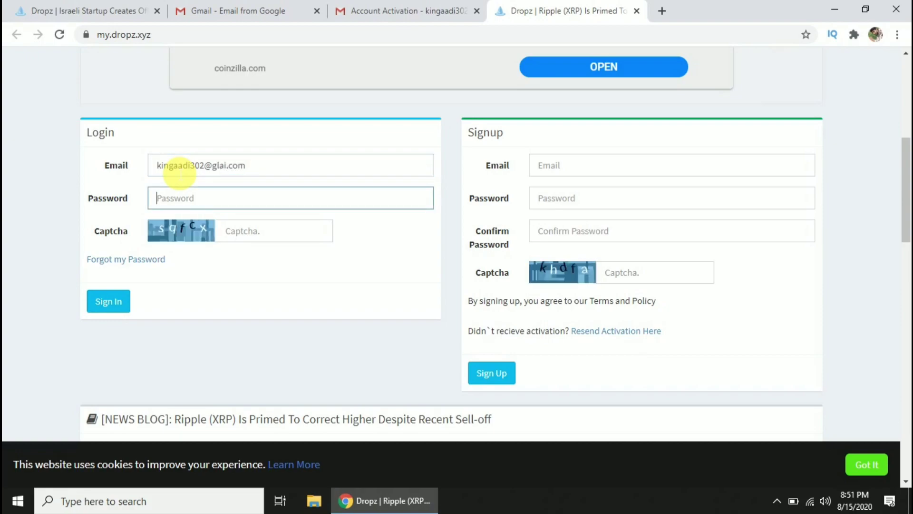
pyautogui.write('k********')
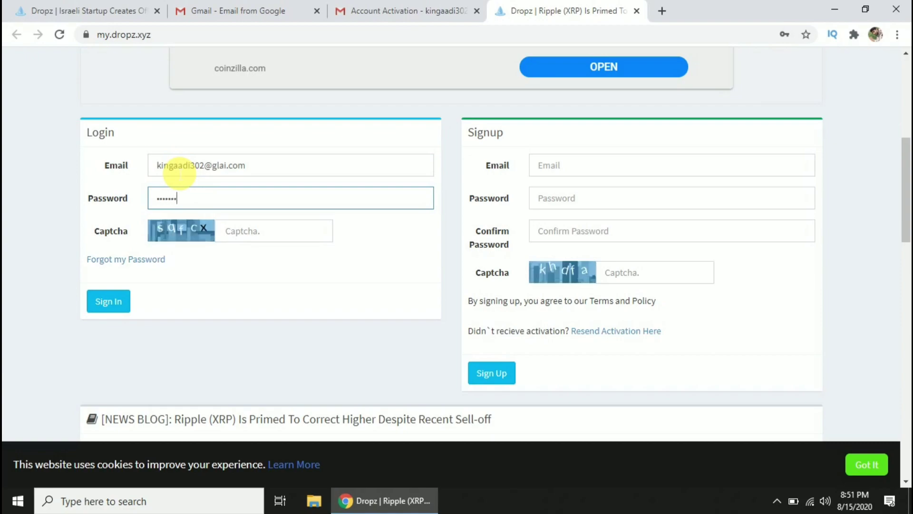
pyautogui.write('***')
pyautogui.press('Tab')
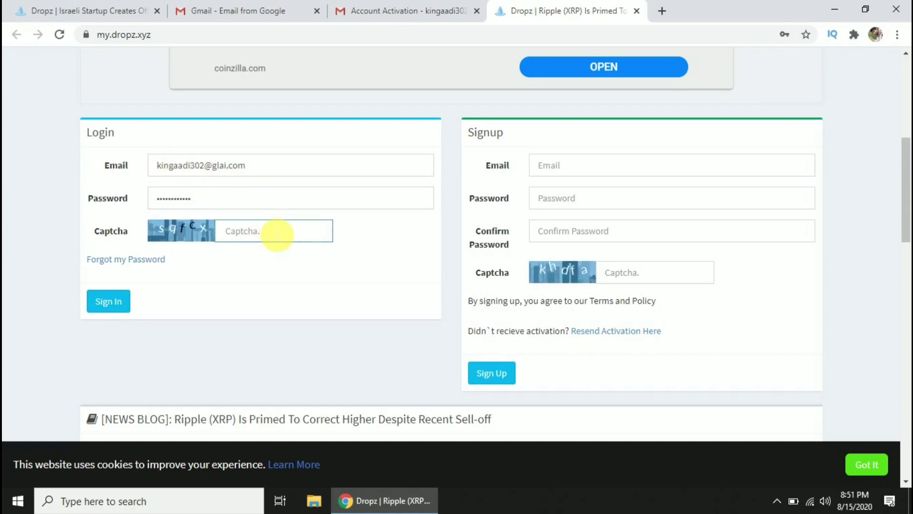
pyautogui.write('sqfcx')
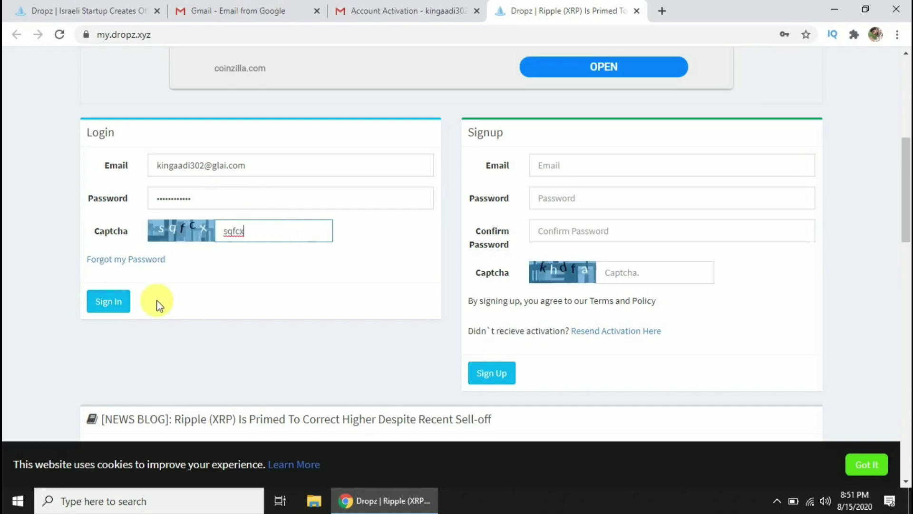
pyautogui.click(104, 301)
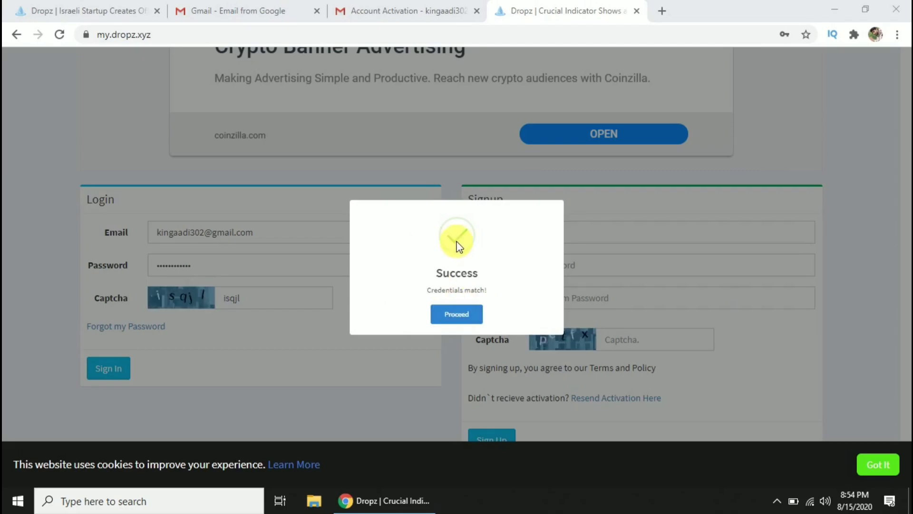
pyautogui.click(459, 315)
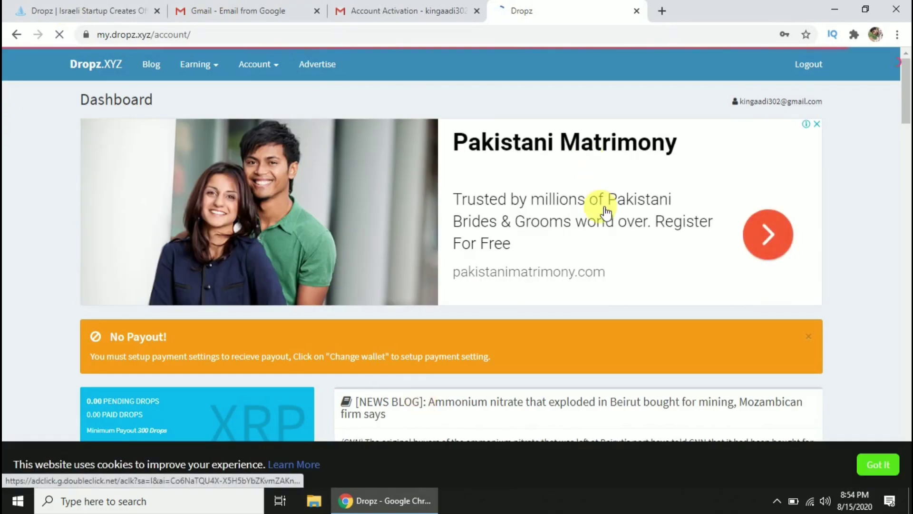
# Open the Visit Advertiser page and scroll through the article, bringing pending drops to 300.00.
pyautogui.scroll(-1, 605, 212)
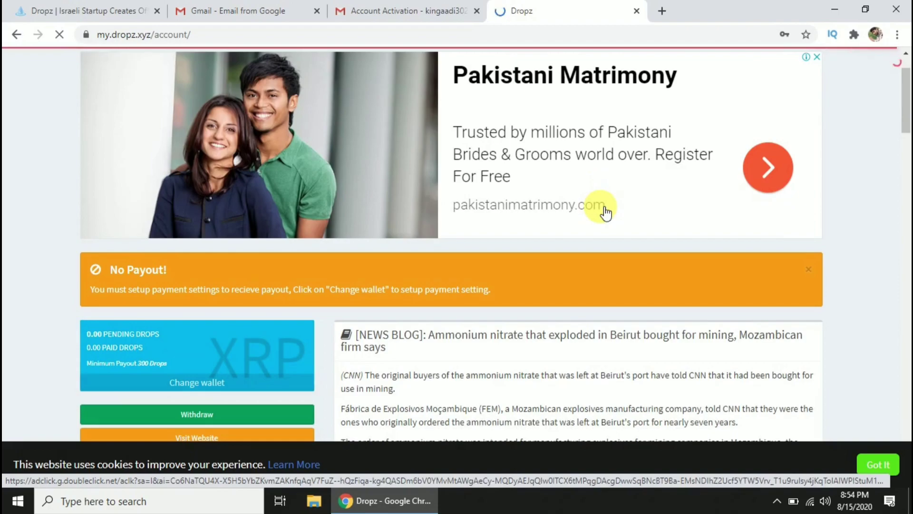
pyautogui.scroll(-7, 605, 211)
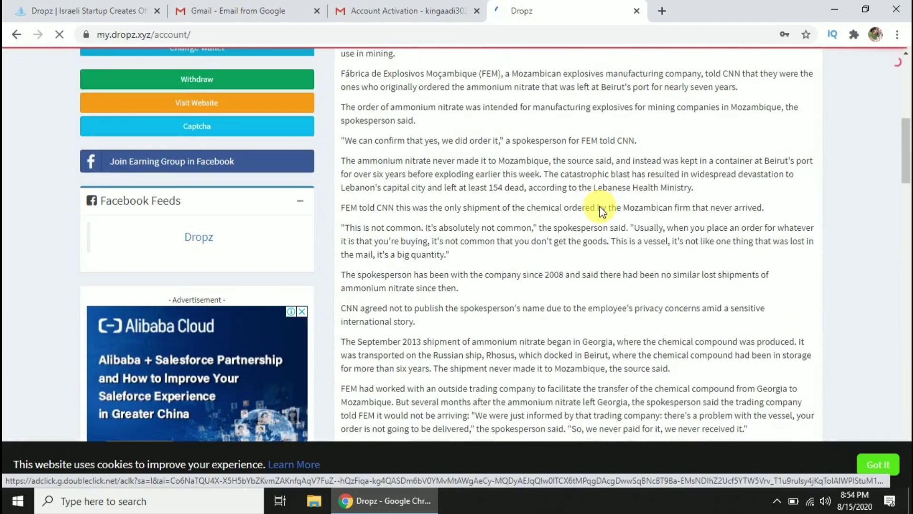
pyautogui.click(739, 318)
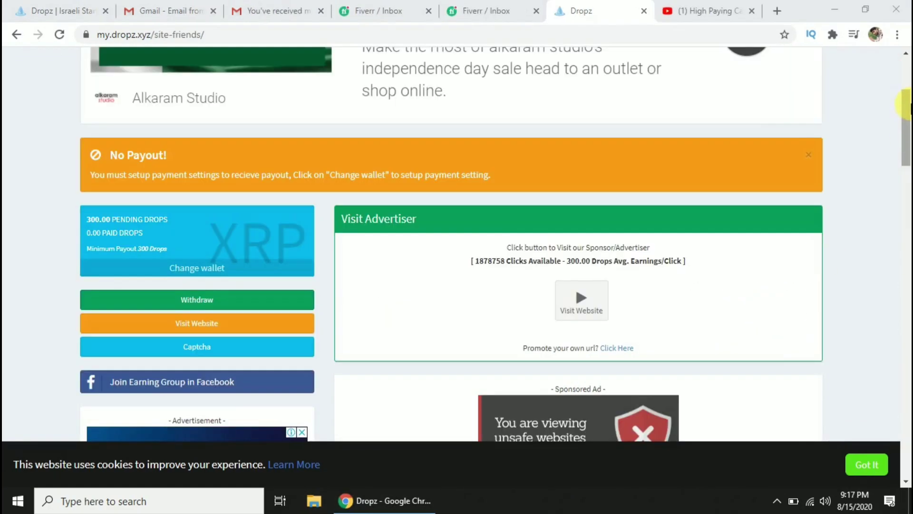
pyautogui.moveTo(908, 109); pyautogui.dragTo(908, 74)
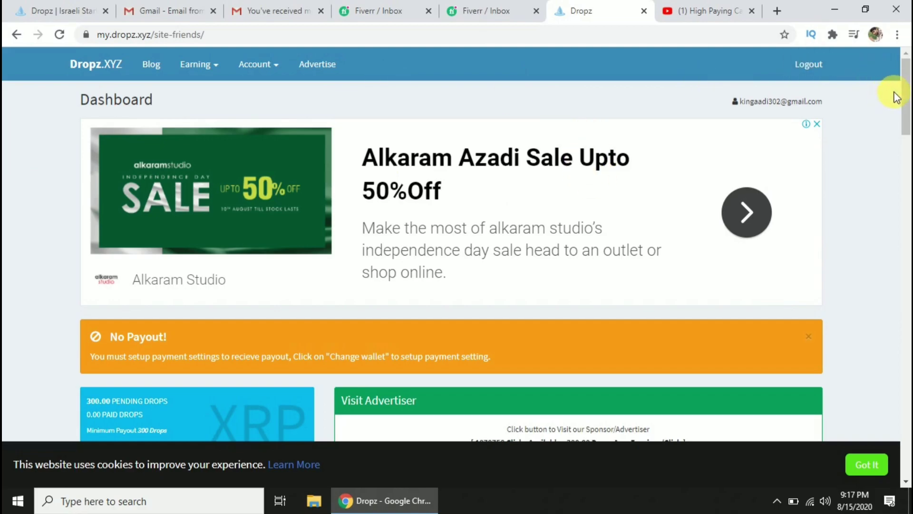
pyautogui.moveTo(907, 98); pyautogui.dragTo(908, 128)
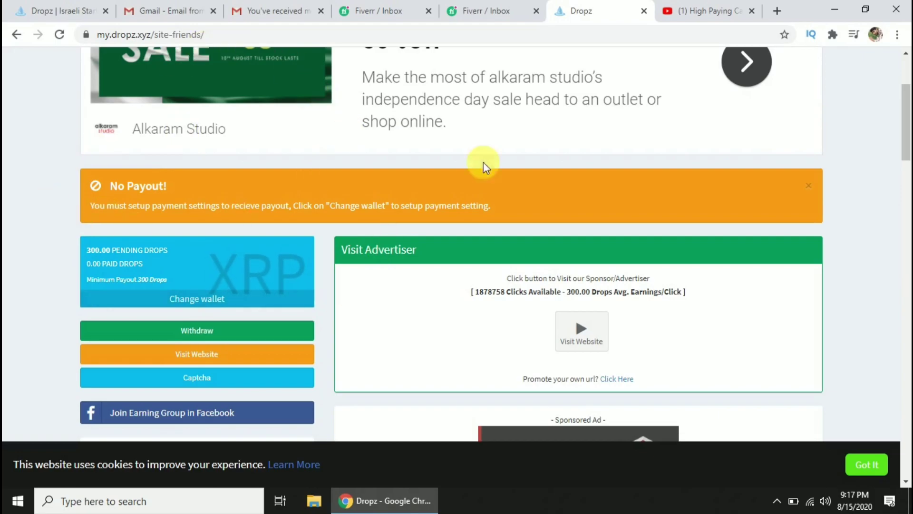
pyautogui.moveTo(907, 98); pyautogui.dragTo(908, 215)
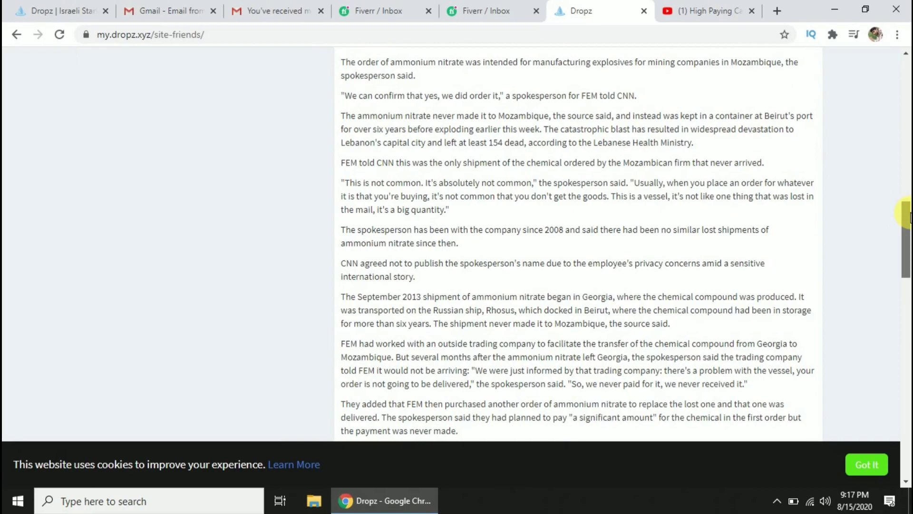
pyautogui.moveTo(909, 216); pyautogui.dragTo(900, 113)
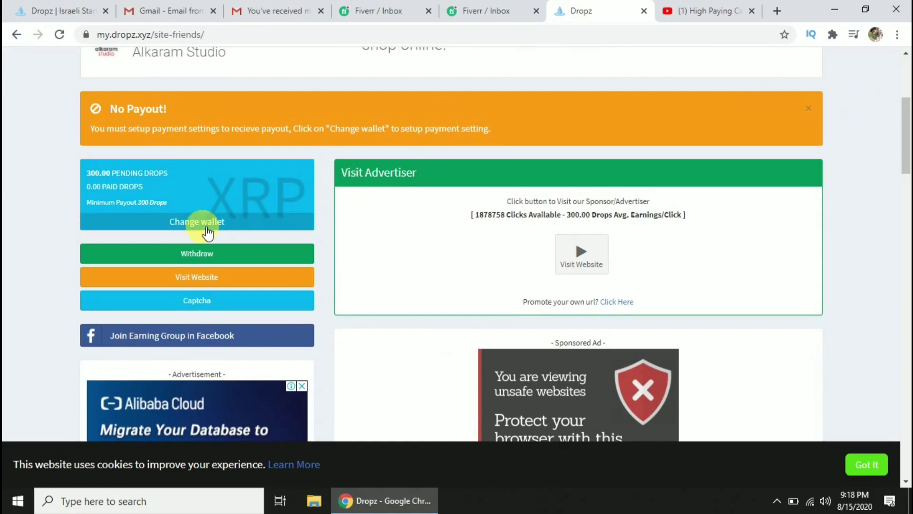
# Open the Captcha page and submit the answer 'sacred cow'.
pyautogui.click(199, 305)
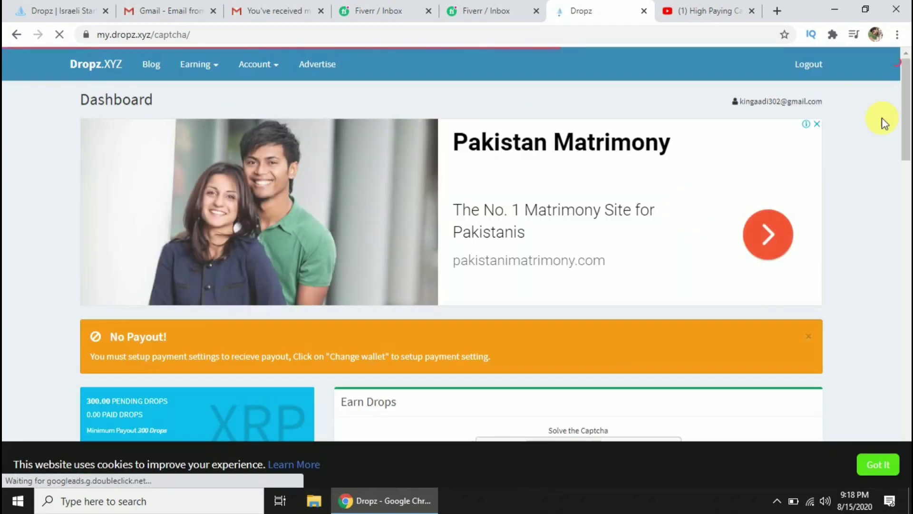
pyautogui.moveTo(905, 122); pyautogui.dragTo(909, 189)
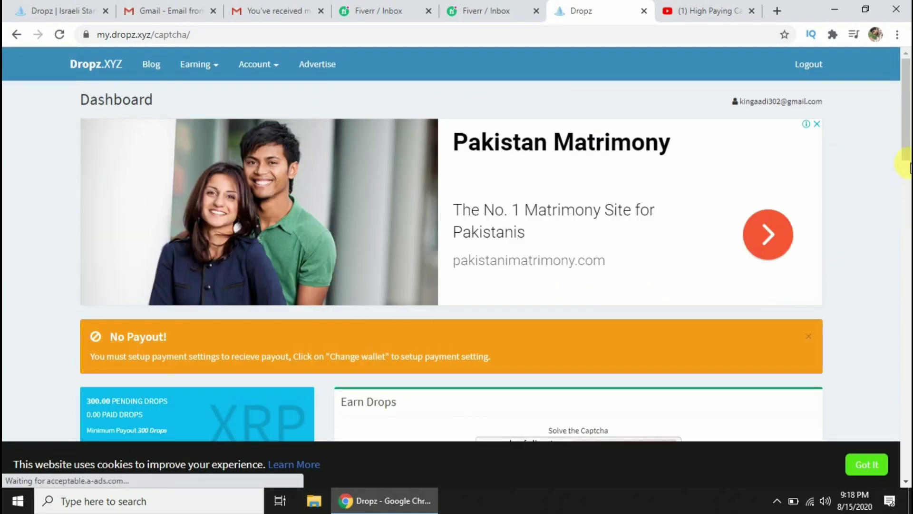
pyautogui.moveTo(909, 152); pyautogui.dragTo(909, 216)
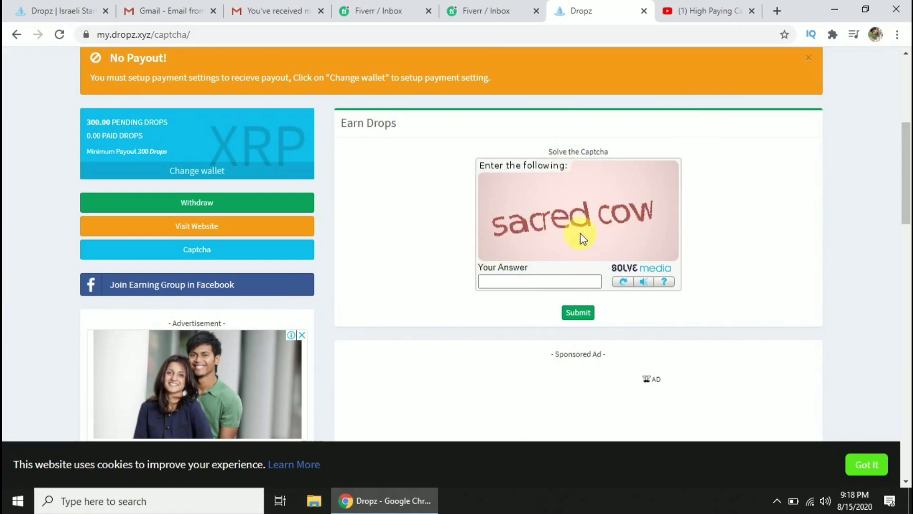
pyautogui.click(555, 282)
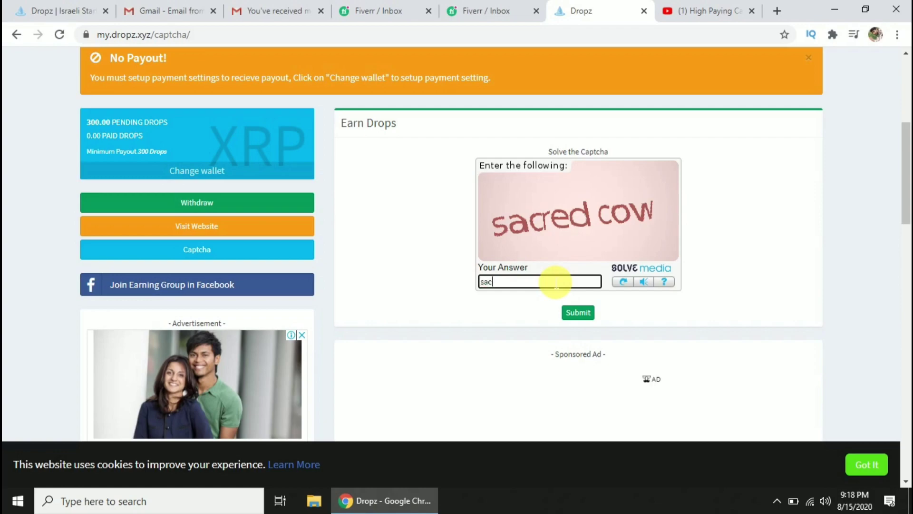
pyautogui.write('sacred cow')
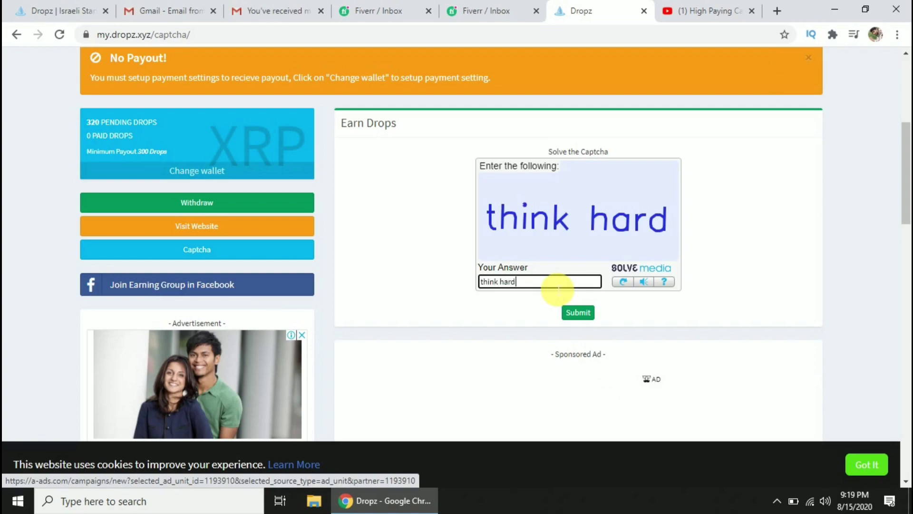
pyautogui.press('Return')
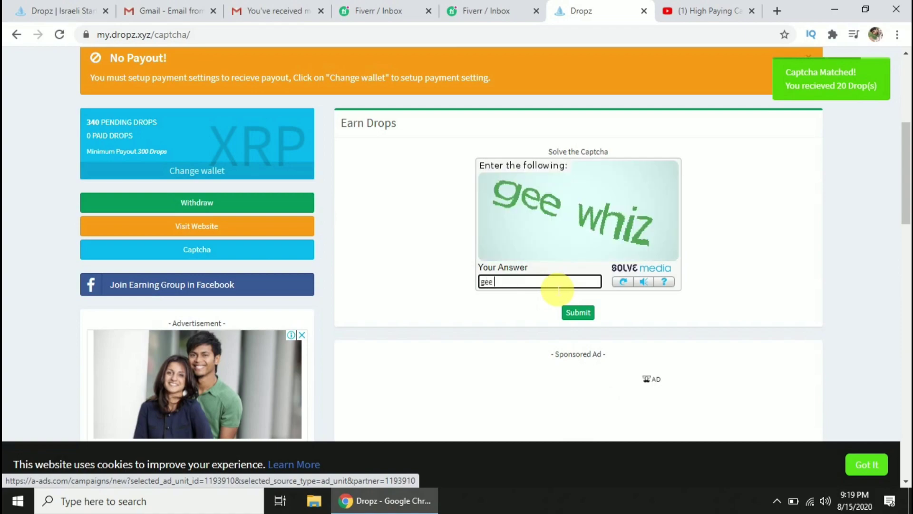
# Submit further captcha answers 'gee whiz' and 'hallo watson', reaching 360.00 pending drops.
pyautogui.write('gee whiz')
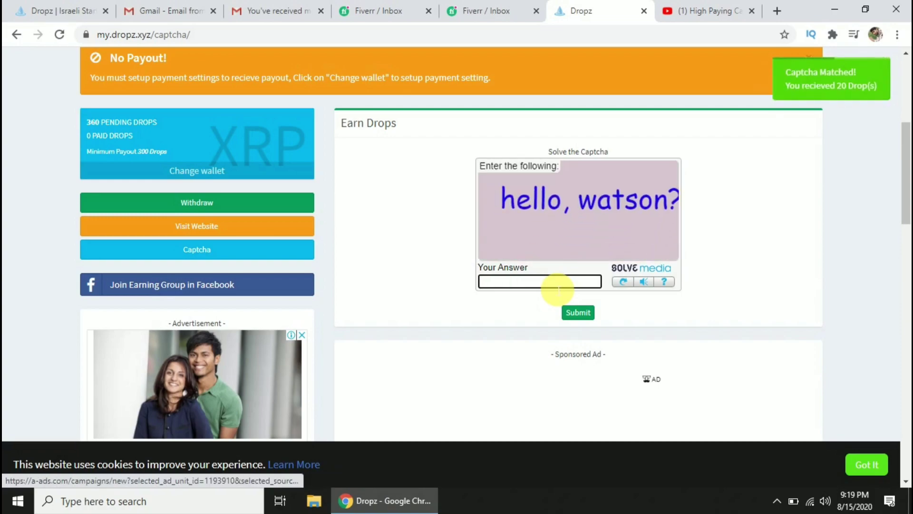
pyautogui.write('hal')
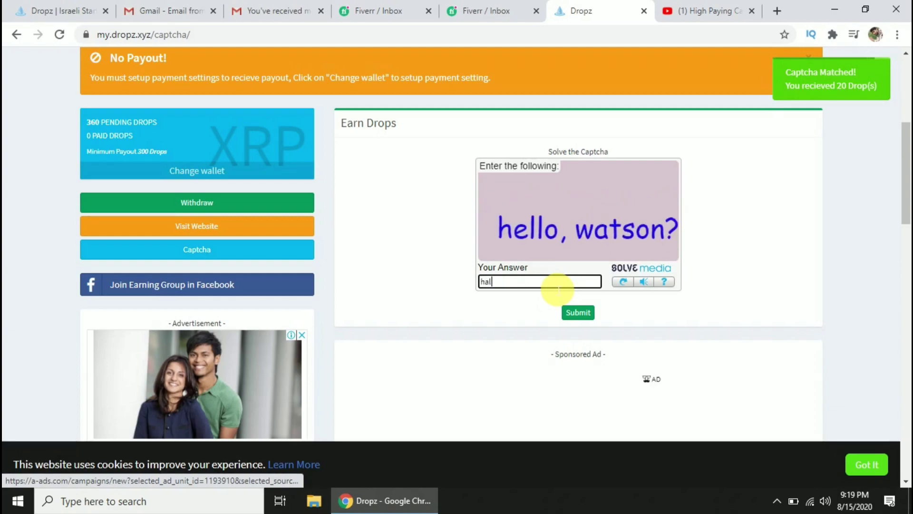
pyautogui.write('lo was')
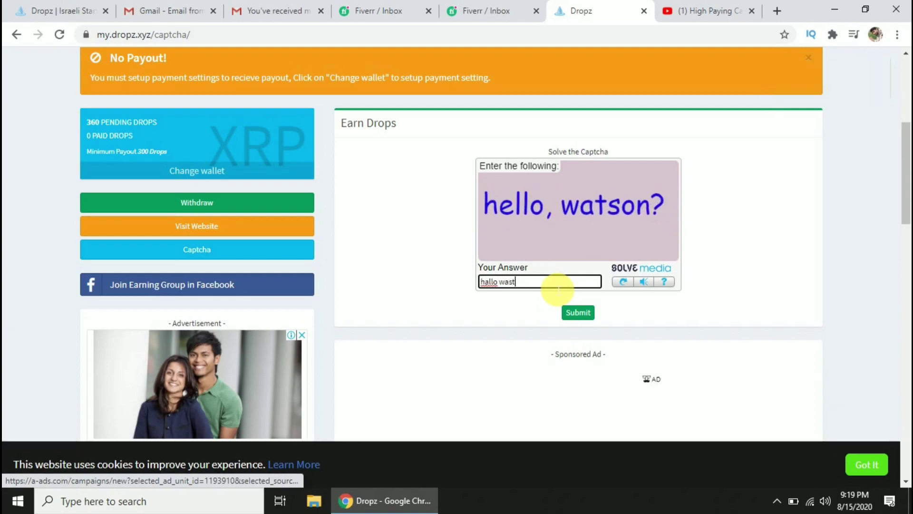
pyautogui.press('BackSpace')
pyautogui.write('tso')
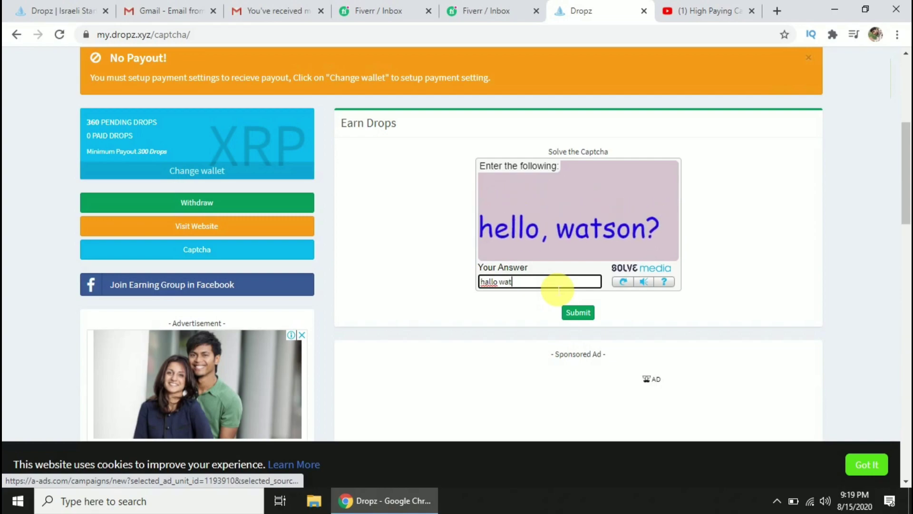
pyautogui.write('n')
pyautogui.press('Return')
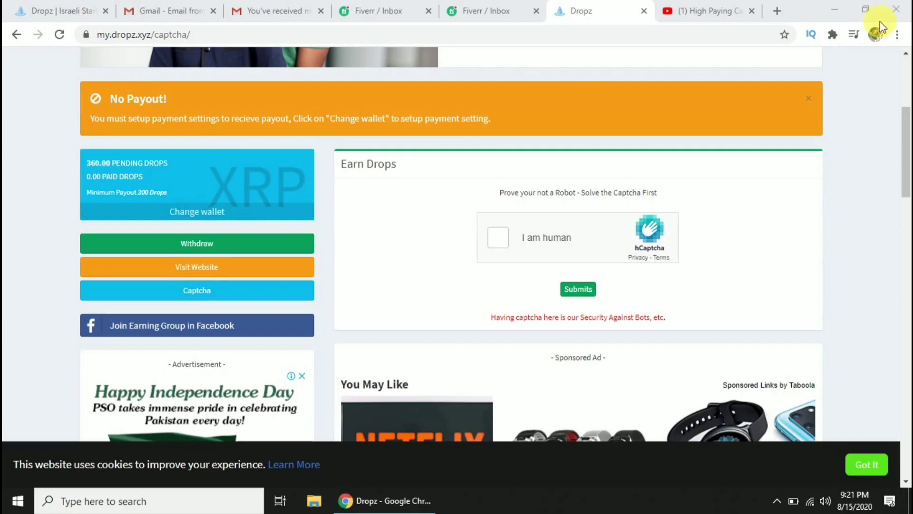
# Go to Coinbase in a new tab and begin entering the sign-in email.
pyautogui.click(776, 11)
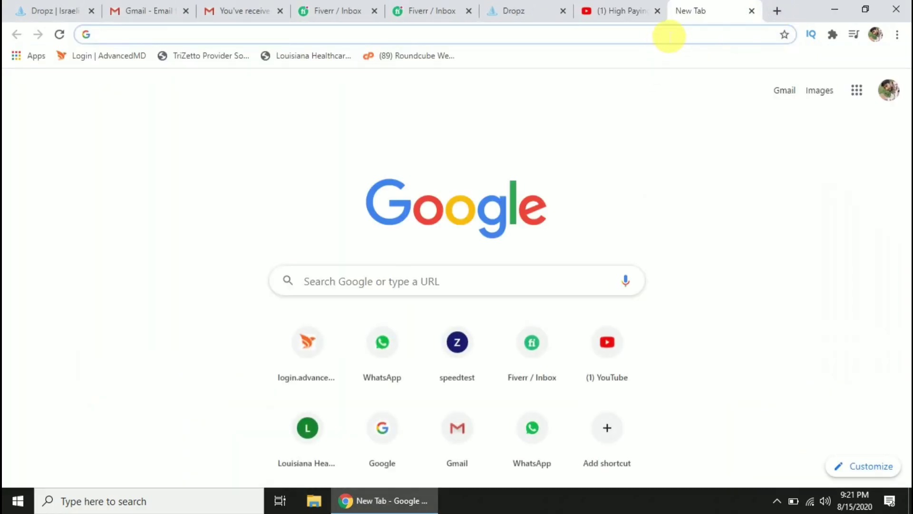
pyautogui.click(669, 36)
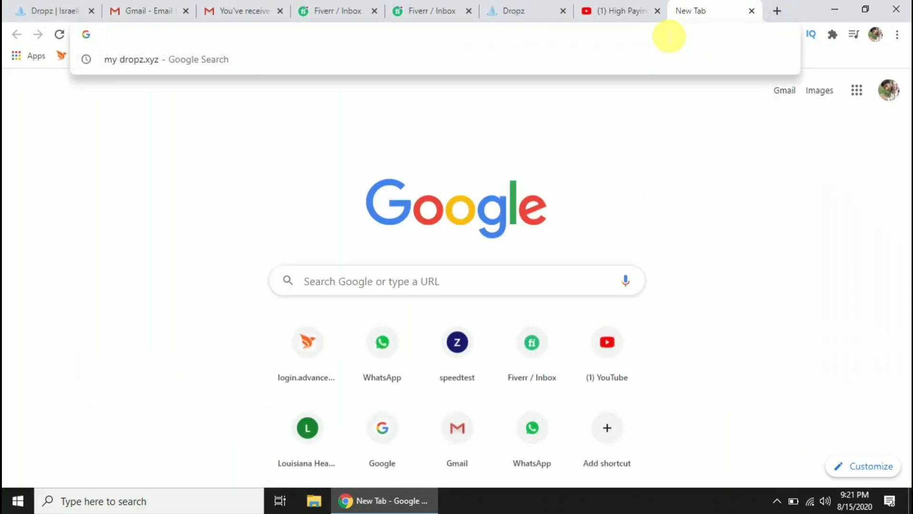
pyautogui.write('coinbase')
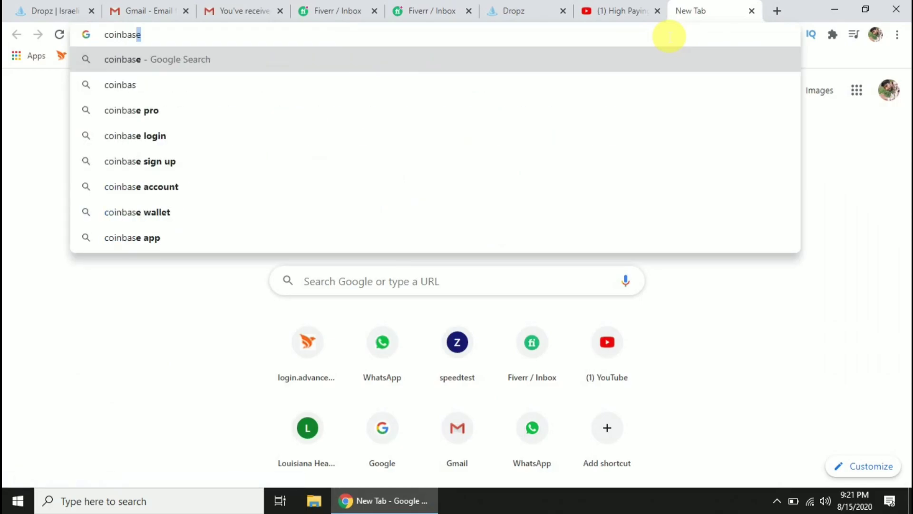
pyautogui.press('Return')
pyautogui.click(388, 218)
pyautogui.write('k')
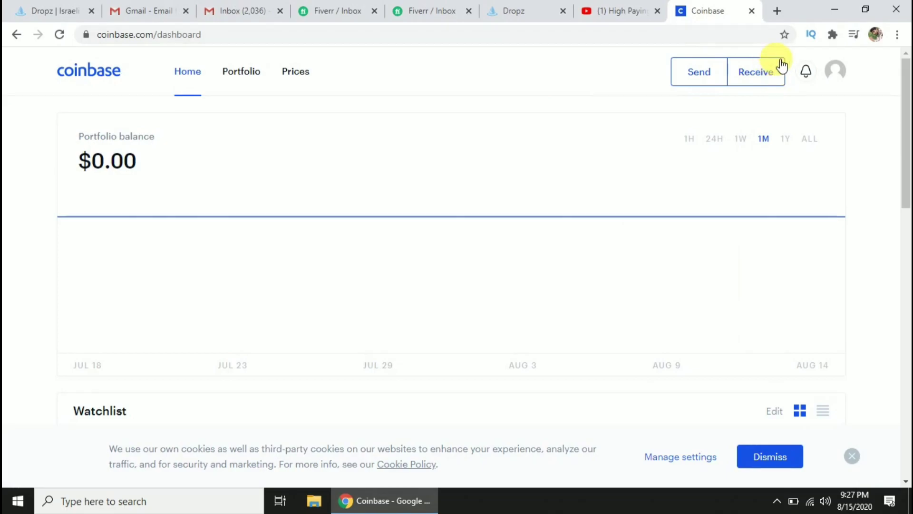
# Reveal the Coinbase XRP receive address and tag, copy the address, and return to Dropz.
pyautogui.click(771, 73)
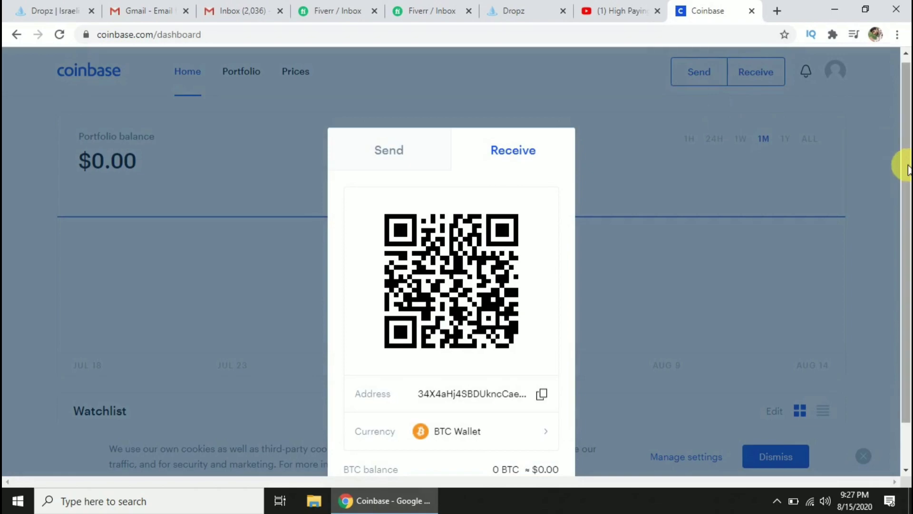
pyautogui.rightClick(899, 187)
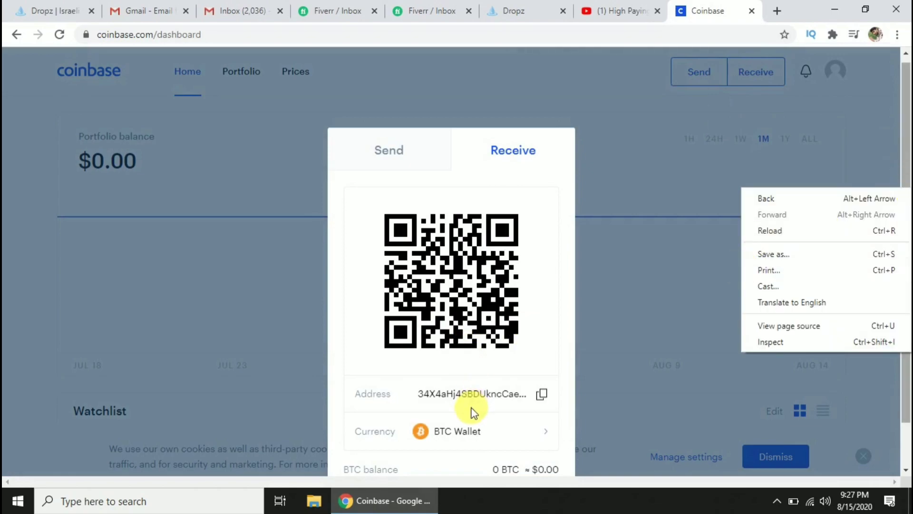
pyautogui.click(470, 441)
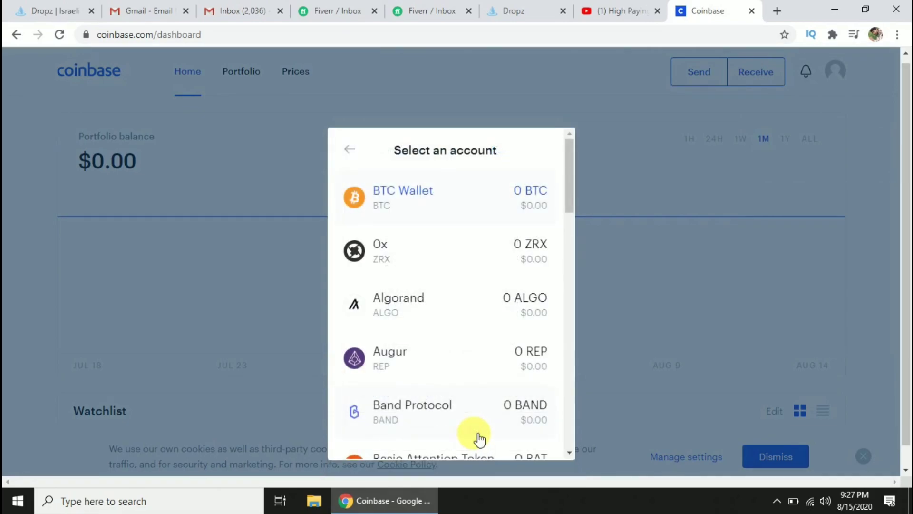
pyautogui.moveTo(567, 182); pyautogui.dragTo(593, 420)
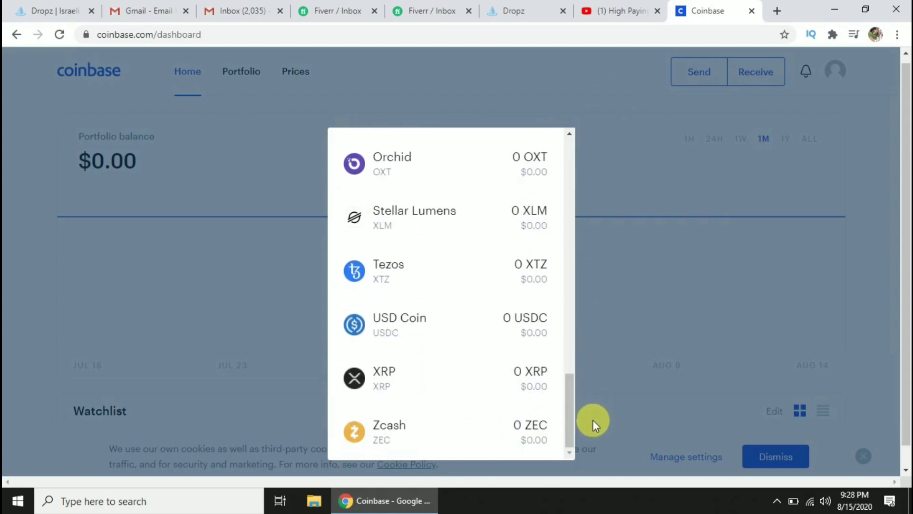
pyautogui.click(465, 384)
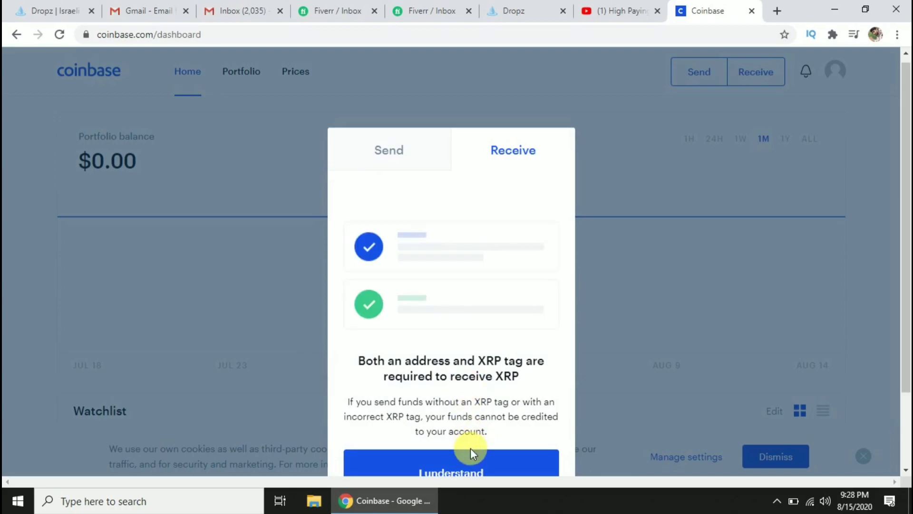
pyautogui.click(473, 464)
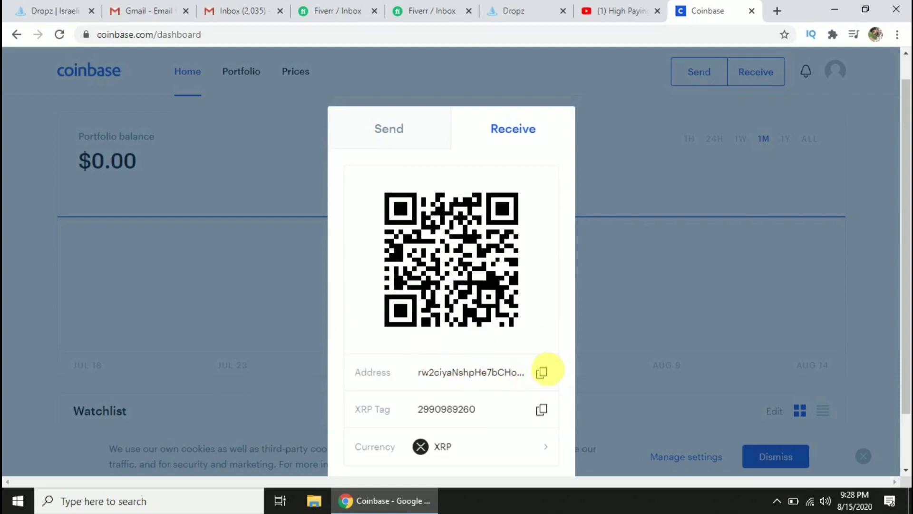
pyautogui.click(546, 377)
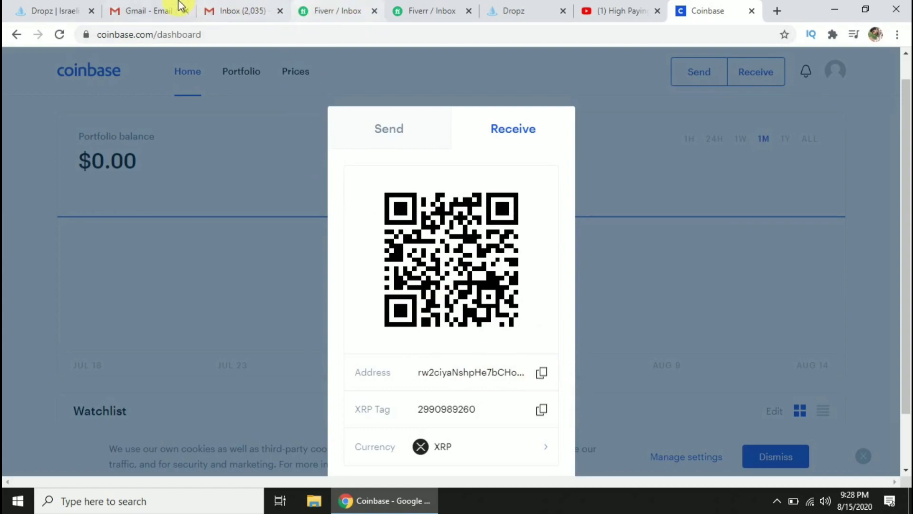
pyautogui.click(508, 14)
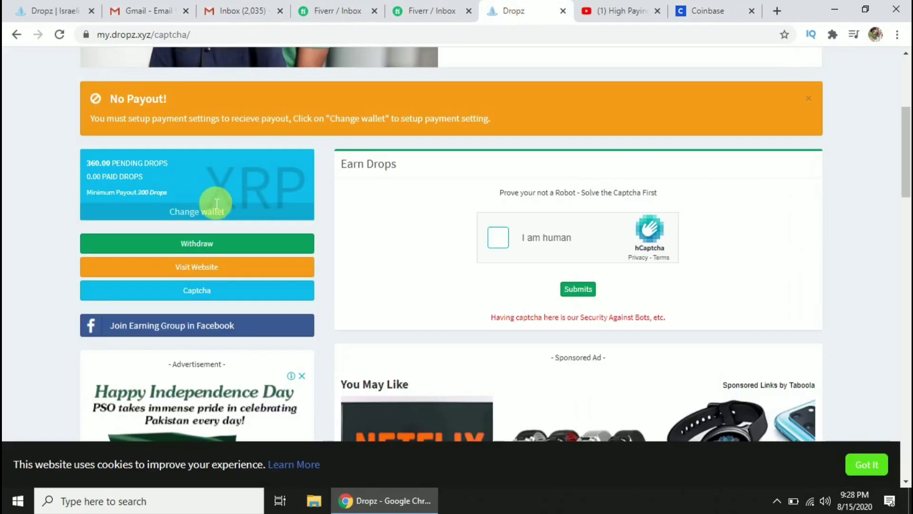
# Start a payout wallet change and paste the copied Coinbase XRP address.
pyautogui.click(209, 216)
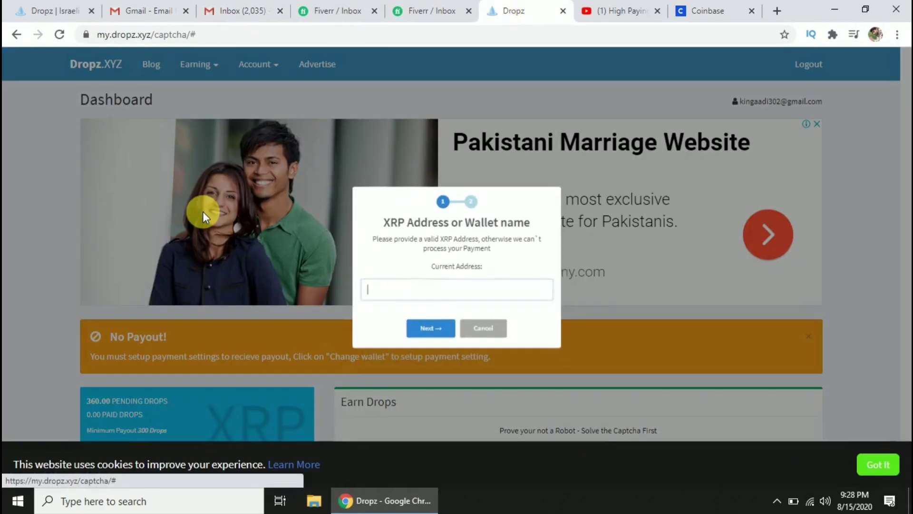
pyautogui.click(407, 294)
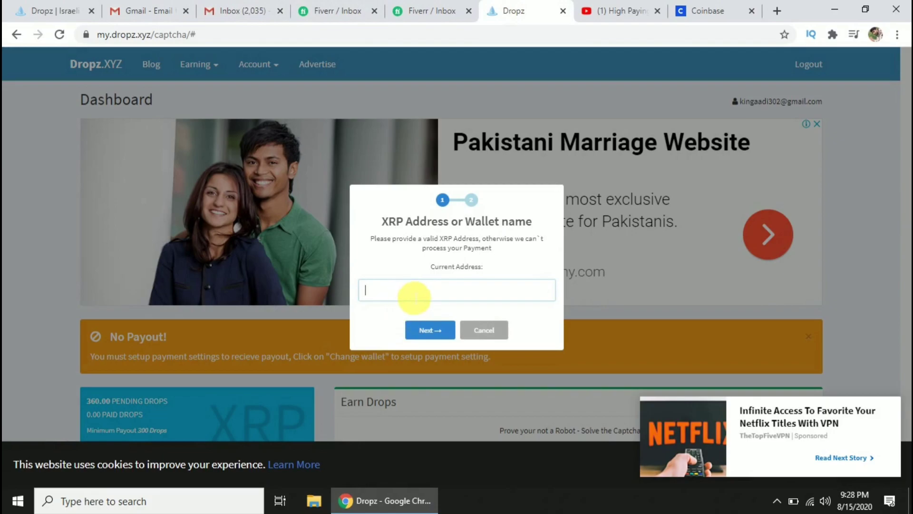
pyautogui.rightClick(410, 295)
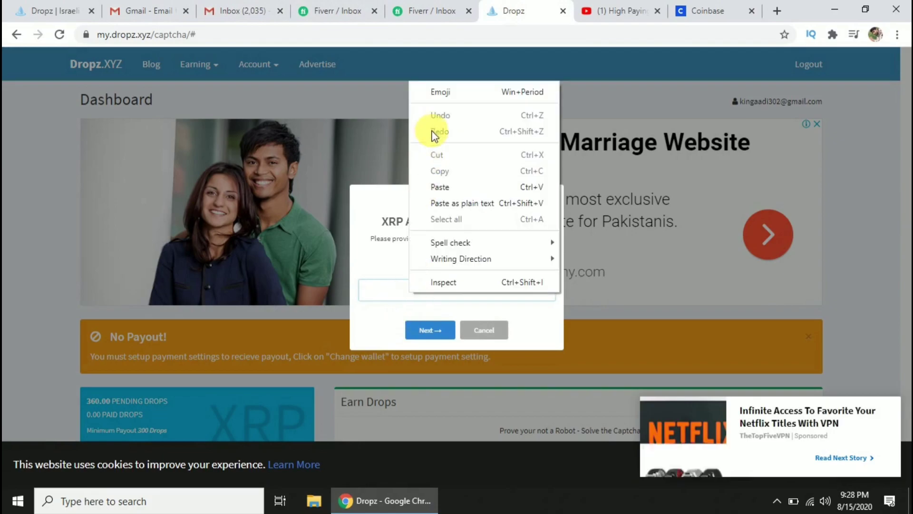
pyautogui.click(439, 188)
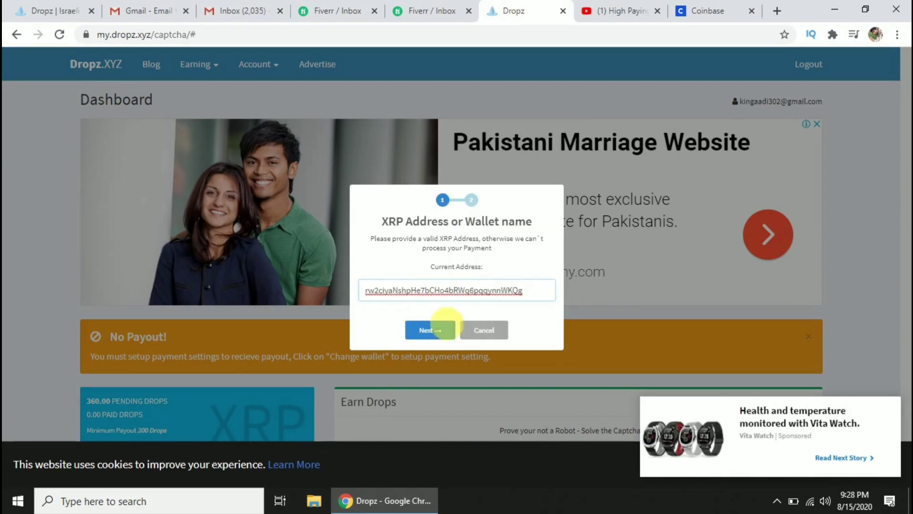
pyautogui.click(449, 328)
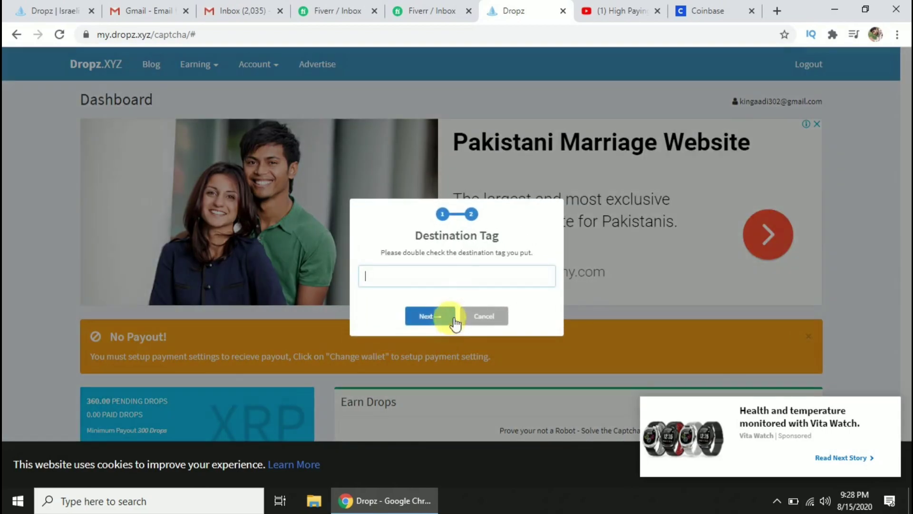
# Fetch the XRP destination tag from Coinbase, paste it, and save the wallet settings.
pyautogui.click(468, 285)
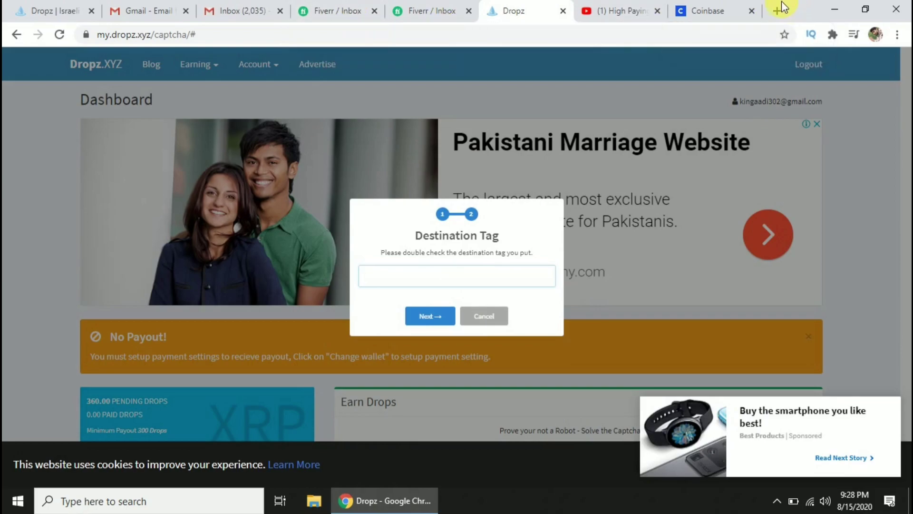
pyautogui.click(724, 10)
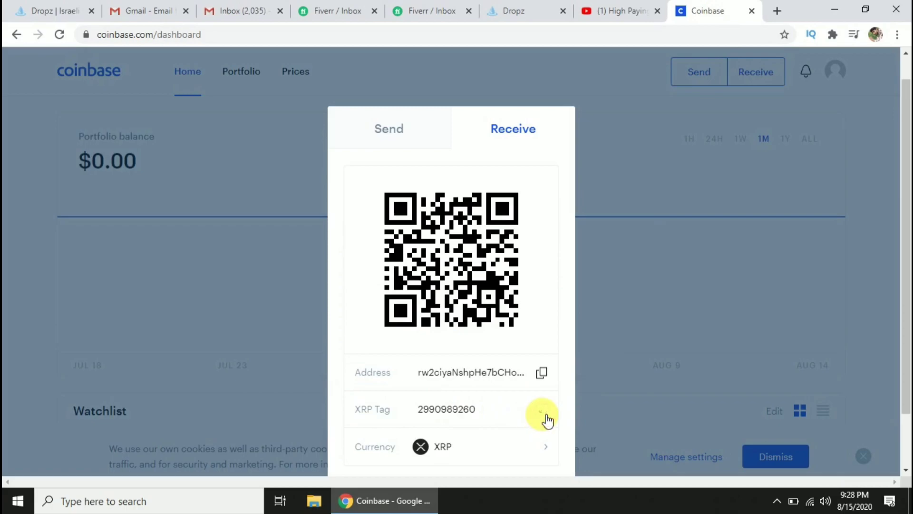
pyautogui.click(544, 14)
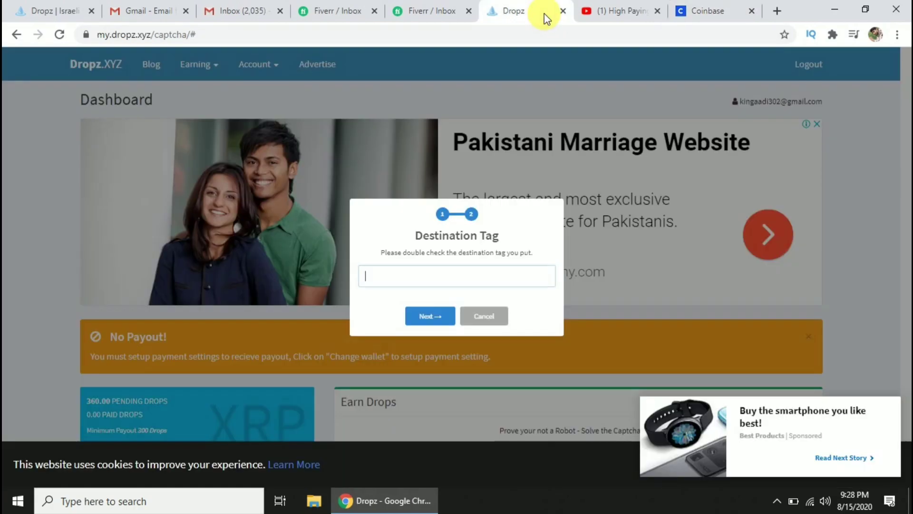
pyautogui.click(472, 284)
pyautogui.rightClick(465, 284)
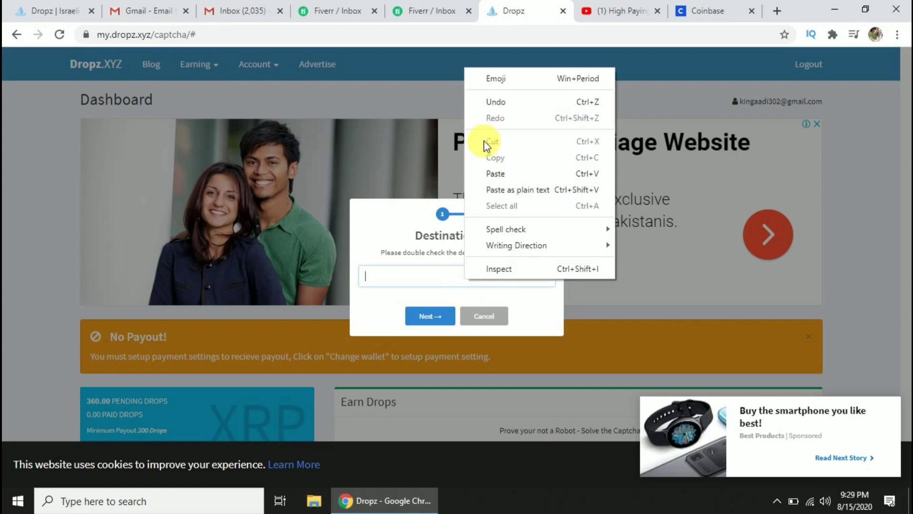
pyautogui.click(492, 173)
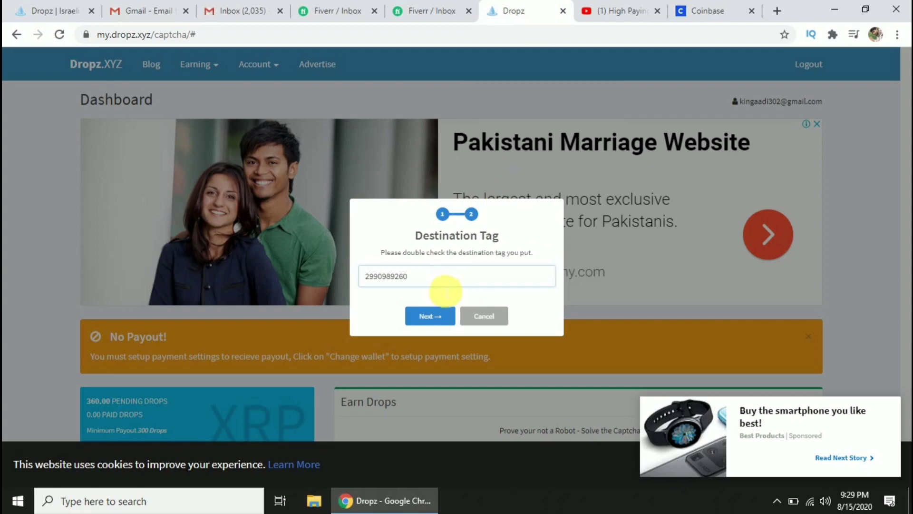
pyautogui.click(445, 315)
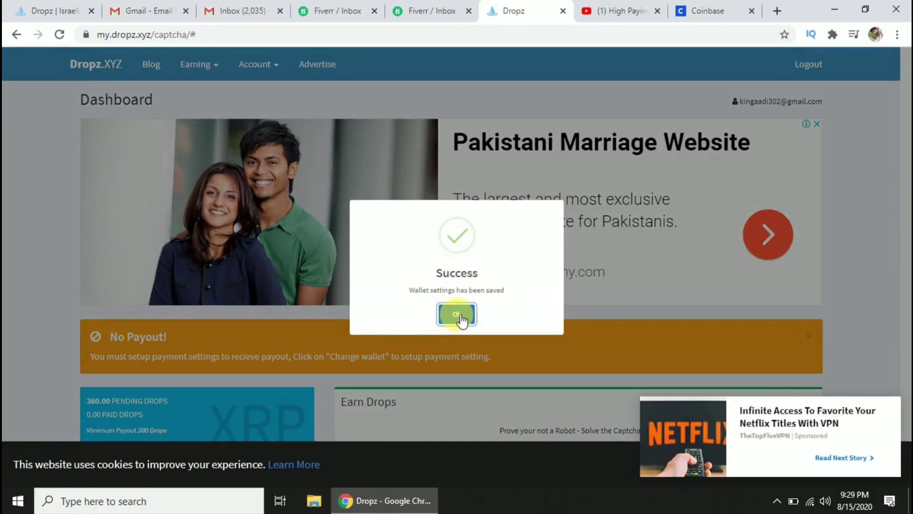
pyautogui.click(450, 314)
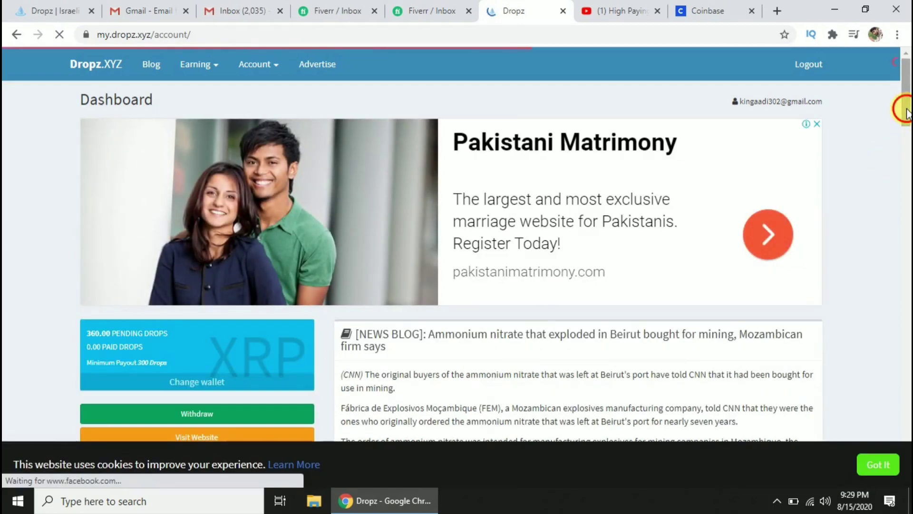
# Withdraw the 360.00 pending drops and acknowledge the 0.0004 XRP payout confirmation.
pyautogui.moveTo(907, 114); pyautogui.dragTo(907, 158)
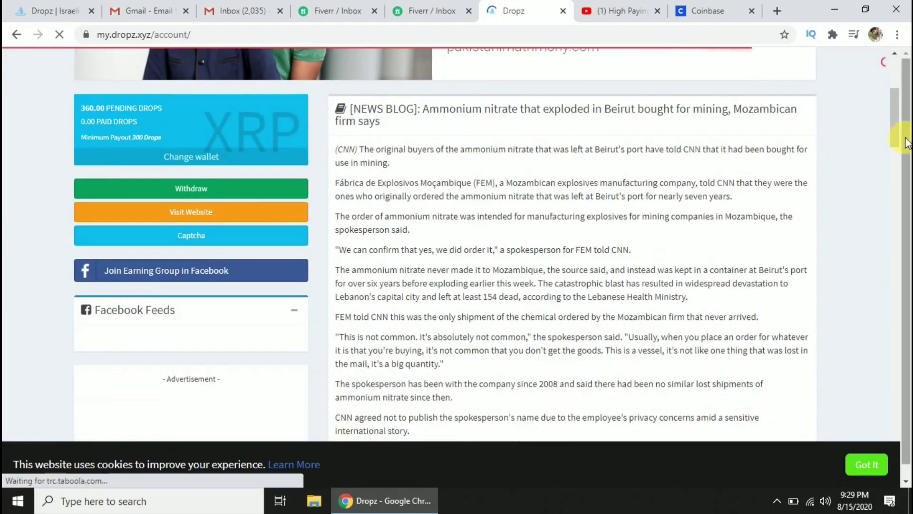
pyautogui.scroll(5, 228, 192)
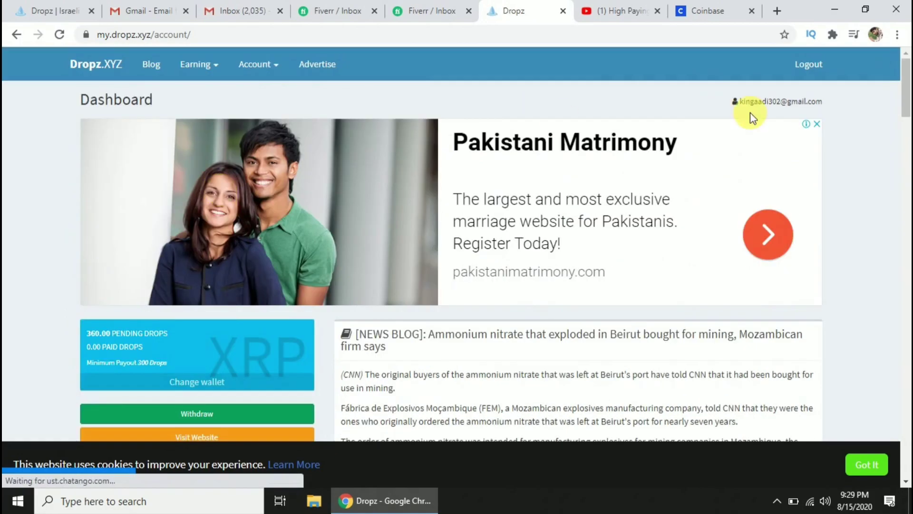
pyautogui.moveTo(906, 85); pyautogui.dragTo(906, 126)
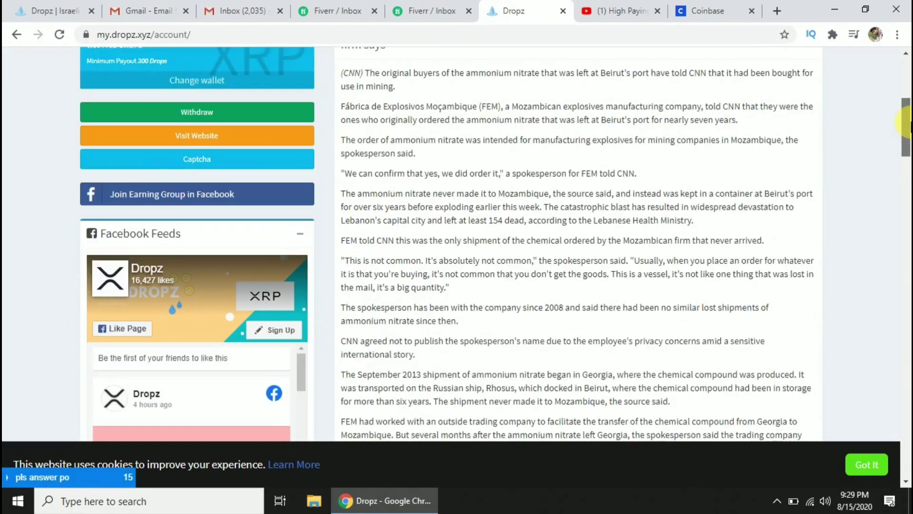
pyautogui.click(245, 116)
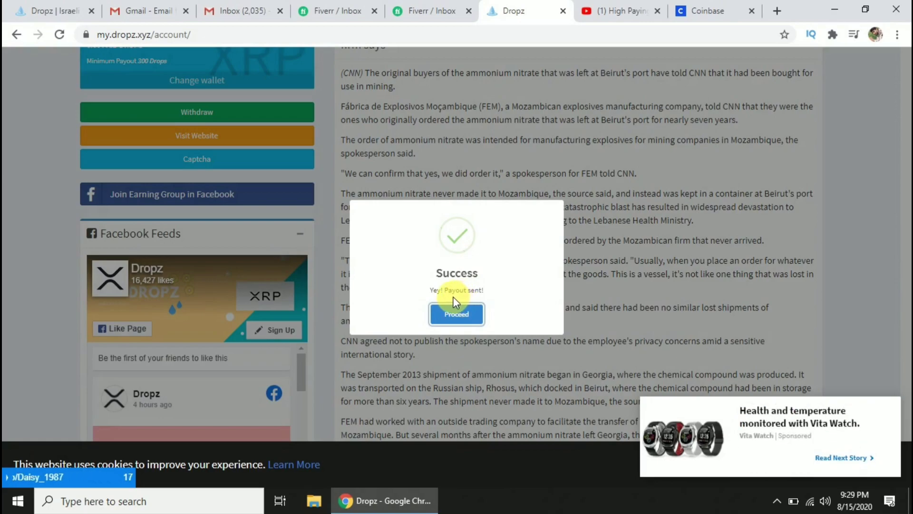
pyautogui.click(461, 316)
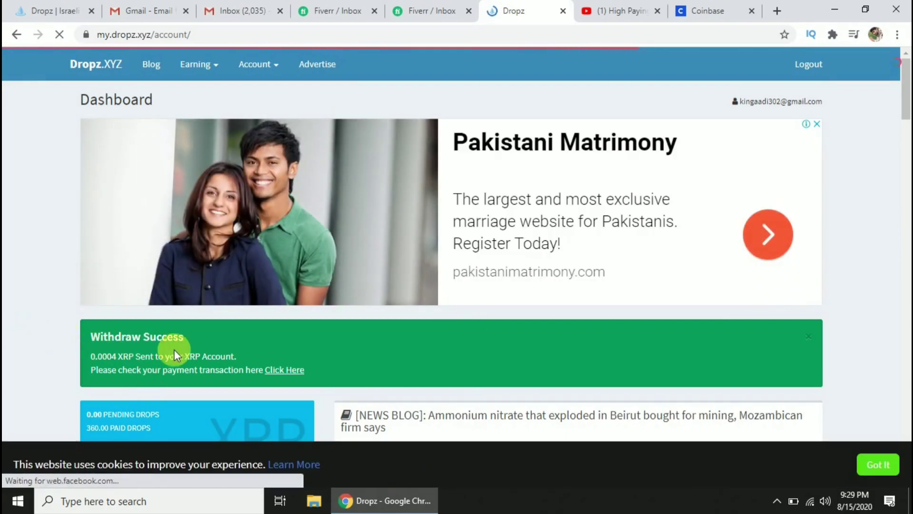
pyautogui.scroll(-8, 95, 369)
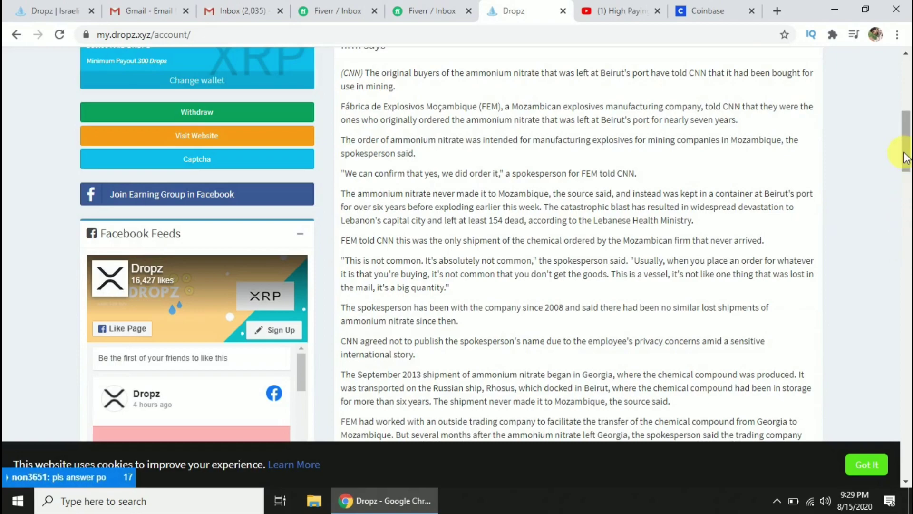
pyautogui.moveTo(906, 159); pyautogui.dragTo(909, 125)
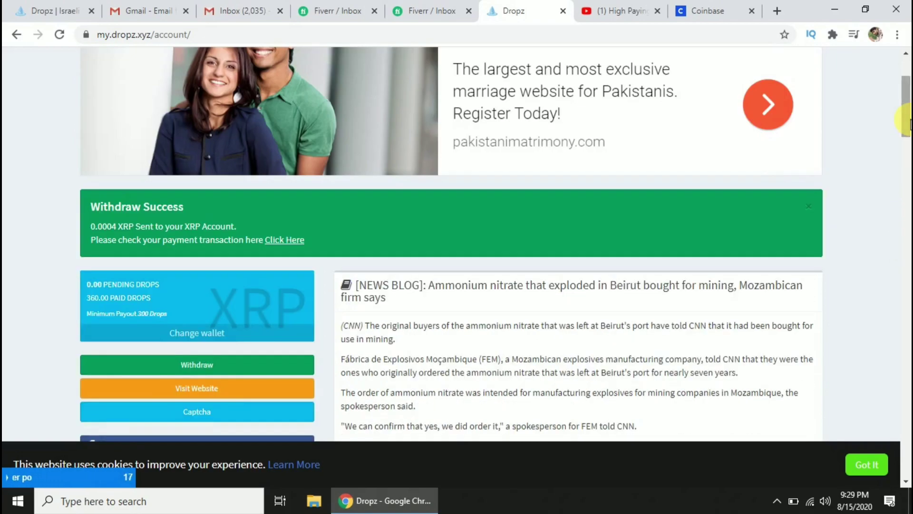
# Check Coinbase notifications for the 0.0004 XRP receipt, then go back to the Dropz tab.
pyautogui.click(724, 10)
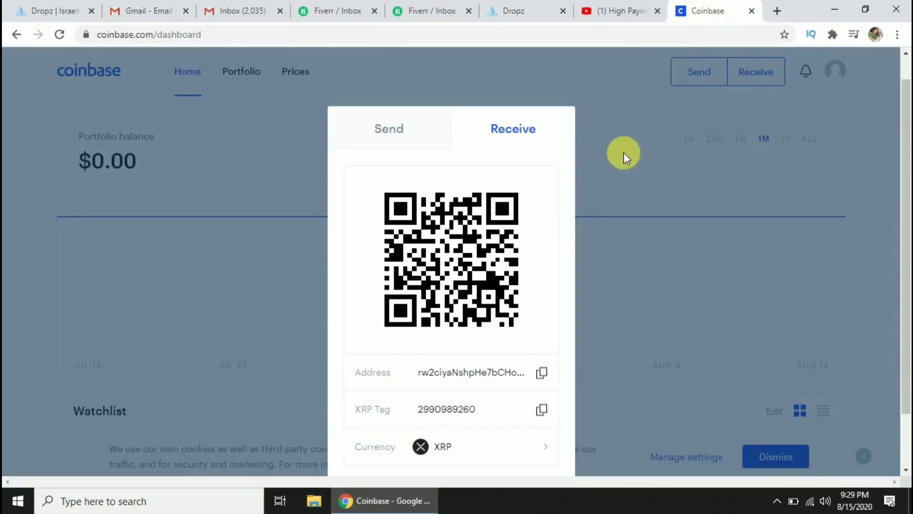
pyautogui.click(623, 152)
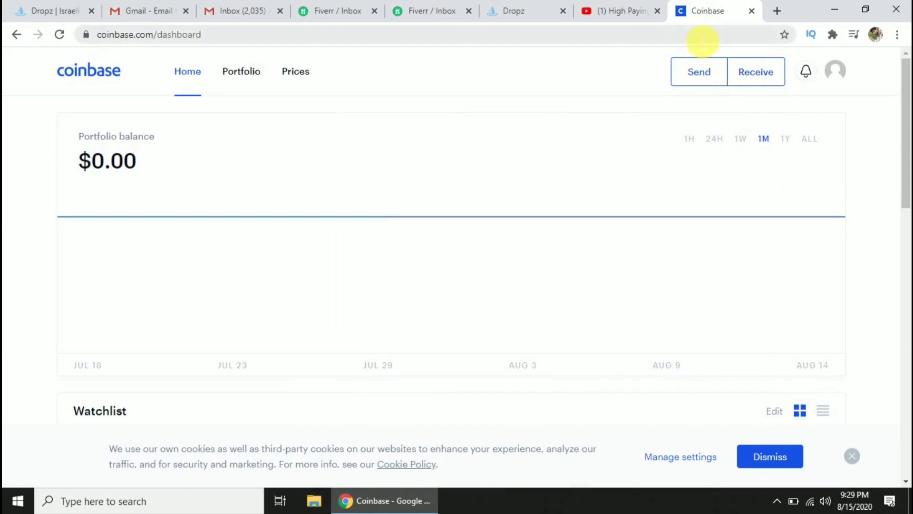
pyautogui.click(806, 74)
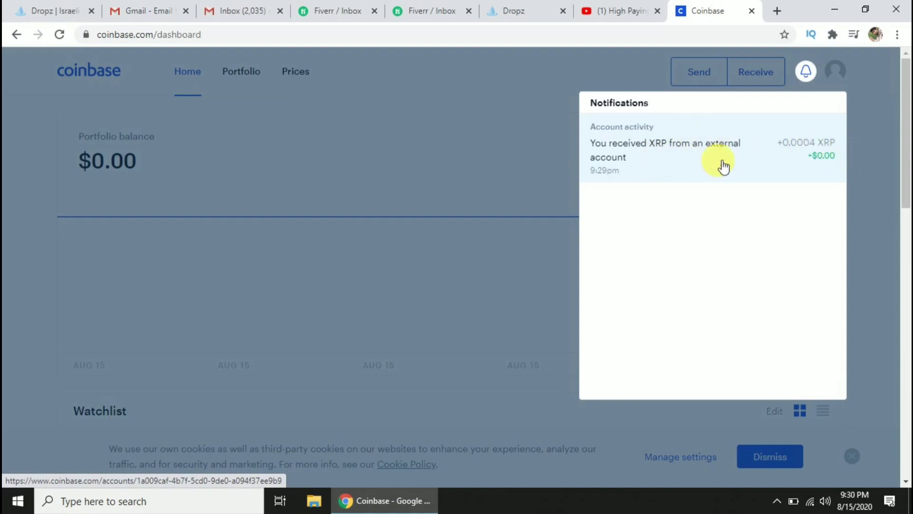
pyautogui.click(504, 106)
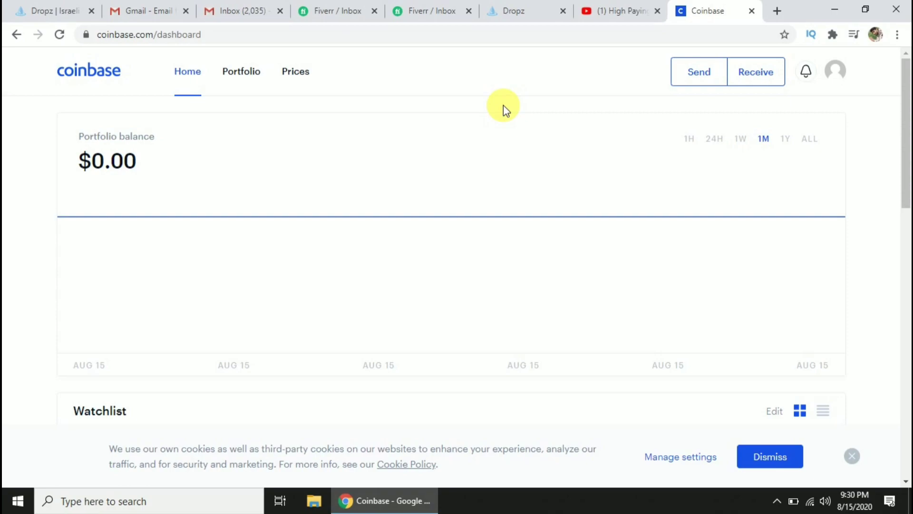
pyautogui.click(541, 10)
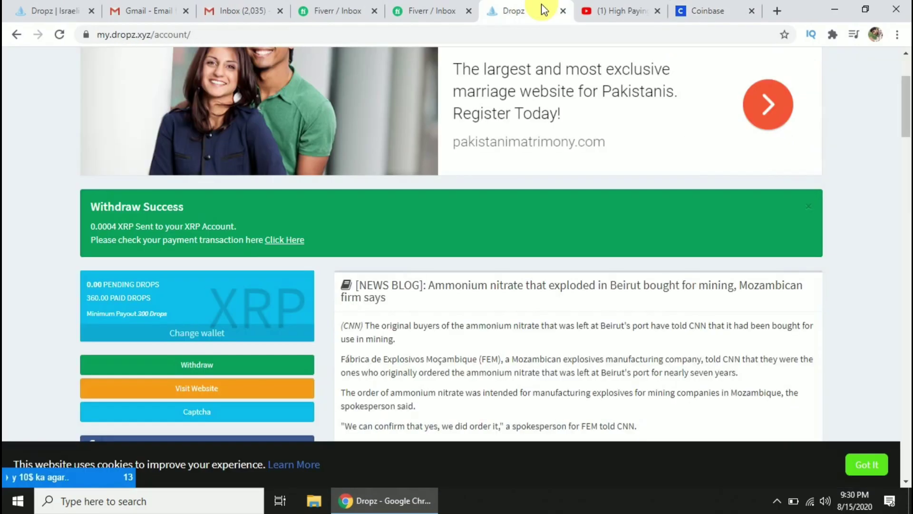